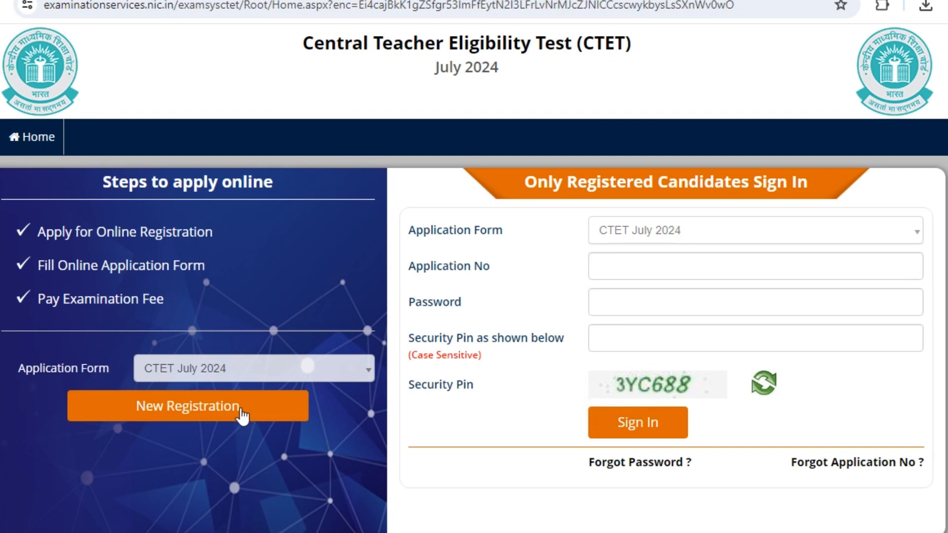
Start a new CTET July 2024 registration from the portal home page.
{"action": "left_click", "coordinate": [242, 416]}
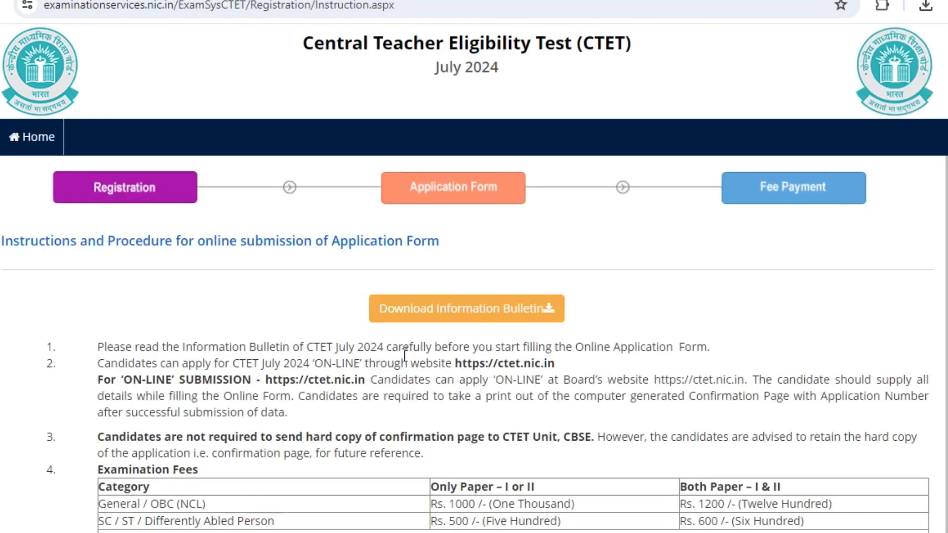
Read the instructions, tick the Information Bulletin declaration and proceed to the Personal Details form.
{"action": "scroll", "coordinate": [587, 260], "scroll_direction": "down", "scroll_amount": 2}
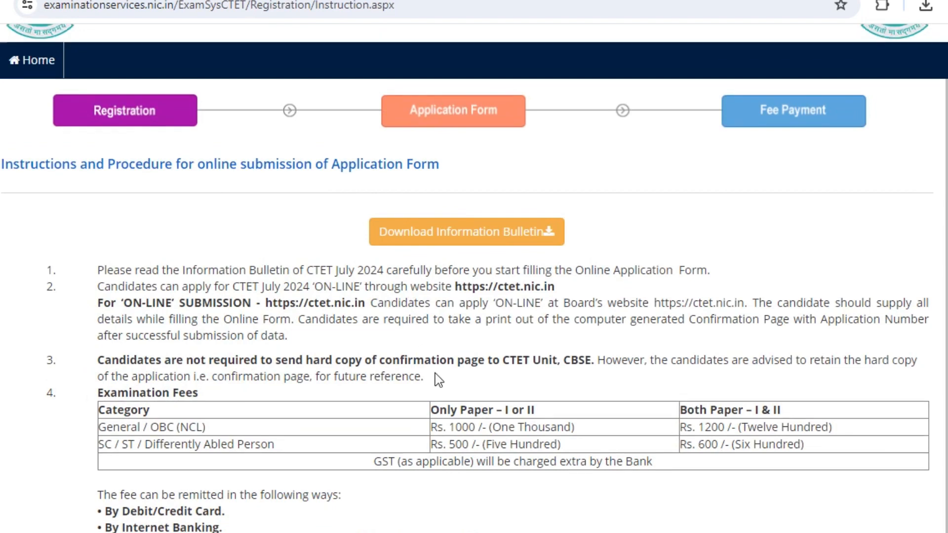
{"action": "scroll", "coordinate": [435, 373], "scroll_direction": "up", "scroll_amount": 2}
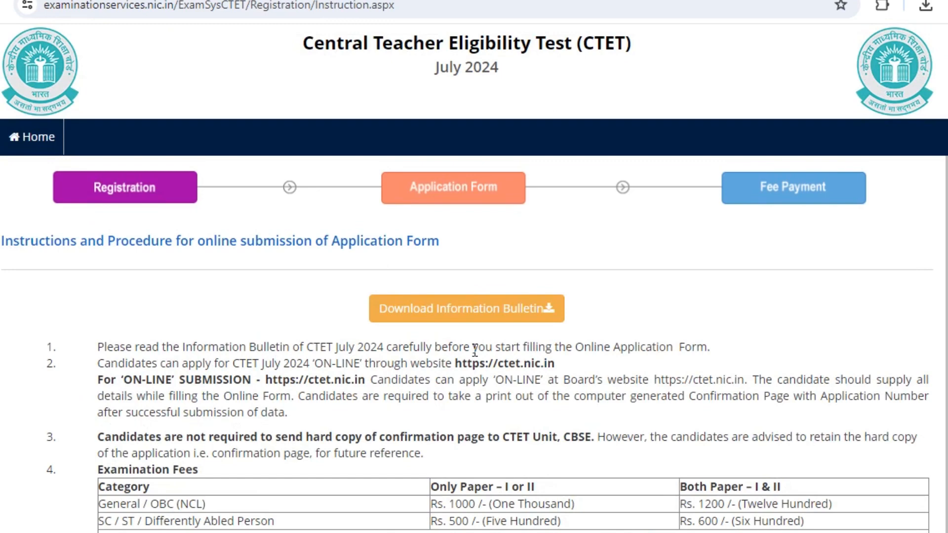
{"action": "scroll", "coordinate": [474, 351], "scroll_direction": "down", "scroll_amount": 10}
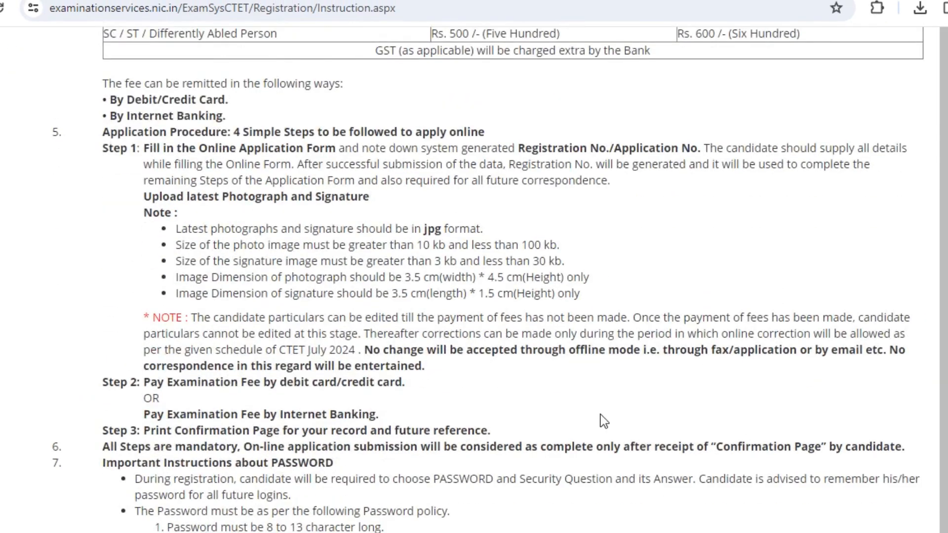
{"action": "scroll", "coordinate": [600, 414], "scroll_direction": "down", "scroll_amount": 8}
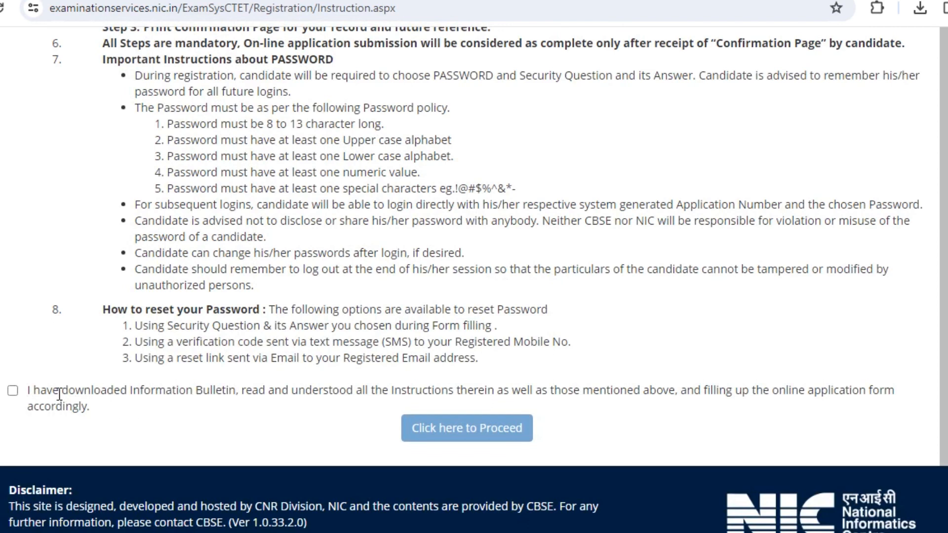
{"action": "left_click", "coordinate": [14, 392]}
{"action": "left_click", "coordinate": [468, 442]}
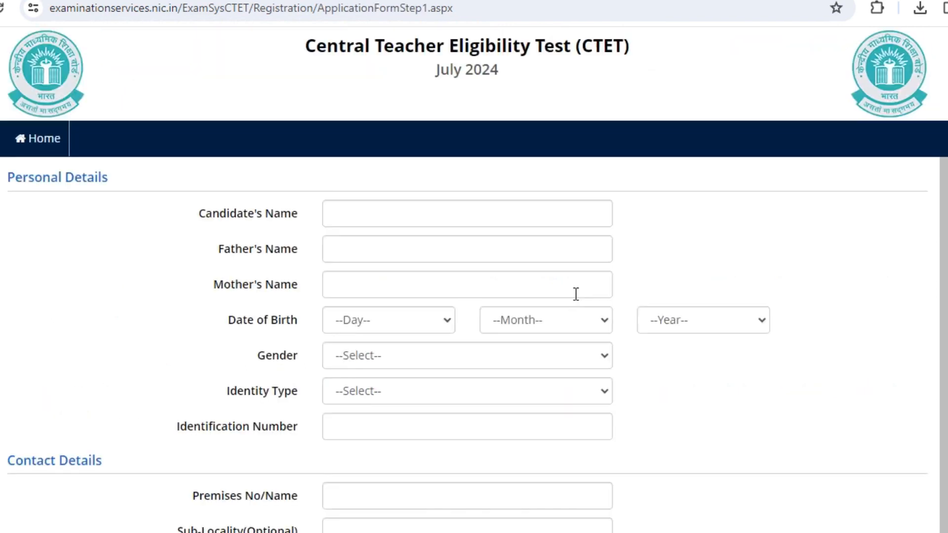
Go through the name fields and birth date lists, then set Gender to Male.
{"action": "scroll", "coordinate": [666, 245], "scroll_direction": "down", "scroll_amount": 2}
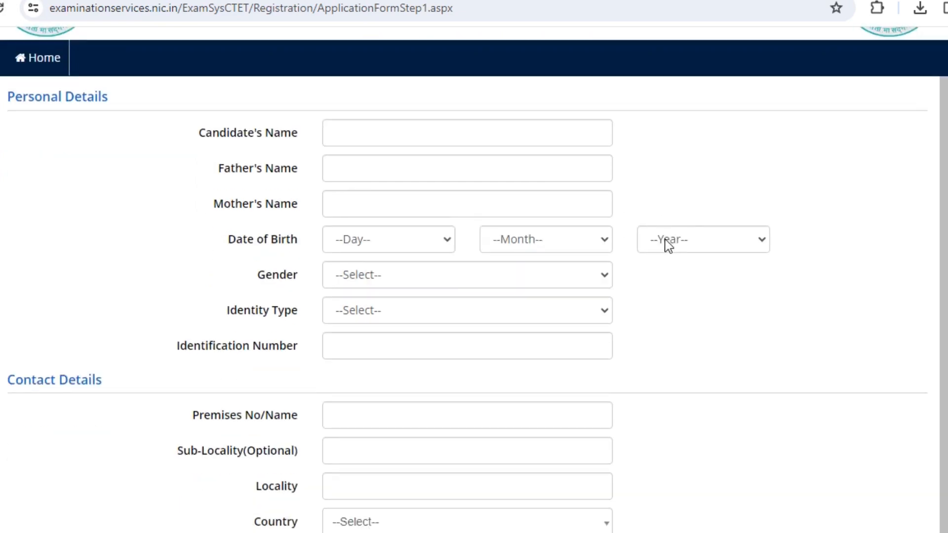
{"action": "left_click", "coordinate": [342, 144]}
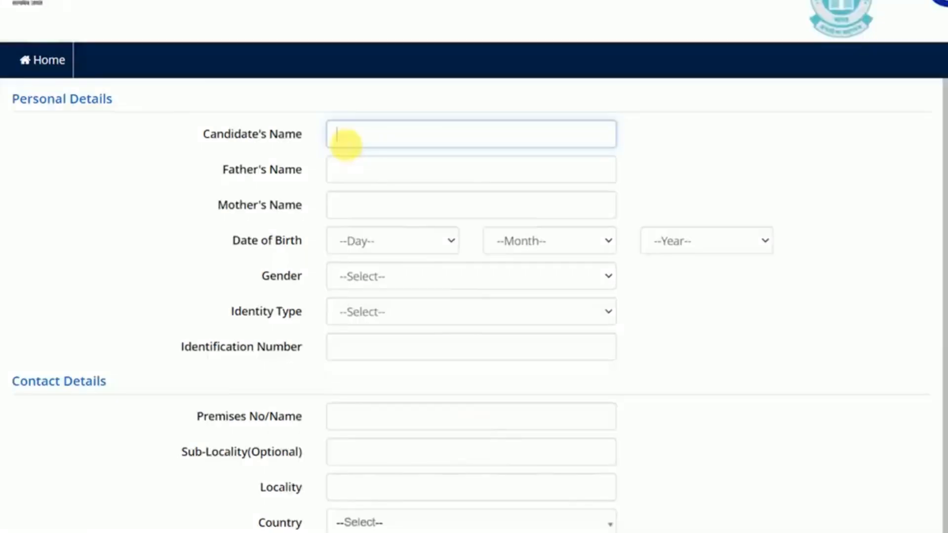
{"action": "left_click", "coordinate": [360, 180]}
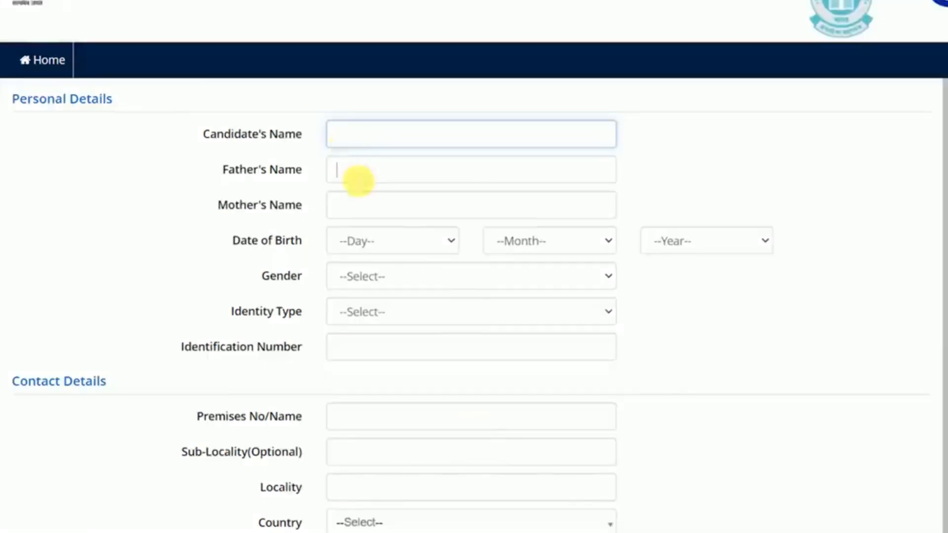
{"action": "left_click", "coordinate": [363, 205]}
{"action": "left_click", "coordinate": [390, 241]}
{"action": "left_click", "coordinate": [516, 240]}
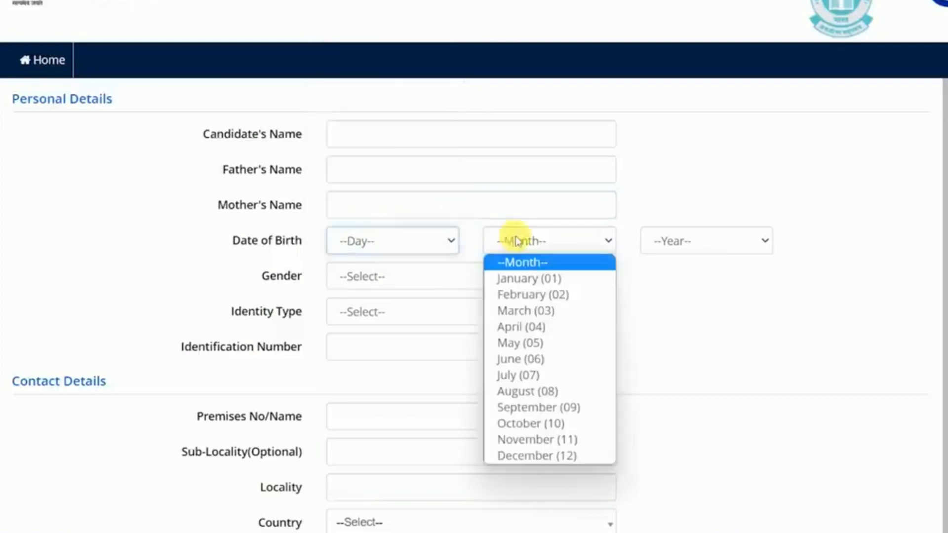
{"action": "left_click", "coordinate": [683, 240]}
{"action": "left_click", "coordinate": [592, 262]}
{"action": "left_click", "coordinate": [468, 280]}
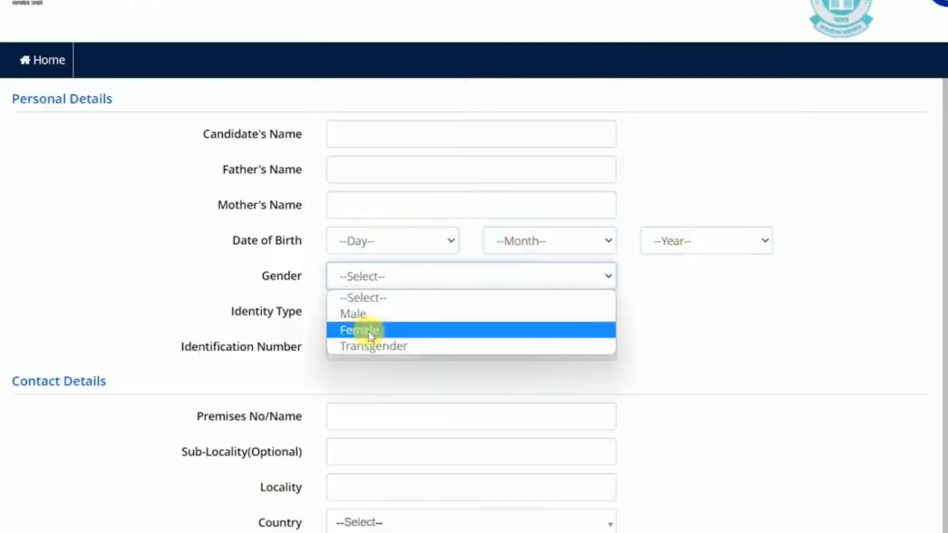
{"action": "left_click", "coordinate": [359, 311]}
Change Identity Type from Any Other Valid Govt Identity to Voter ID.
{"action": "left_click", "coordinate": [376, 313]}
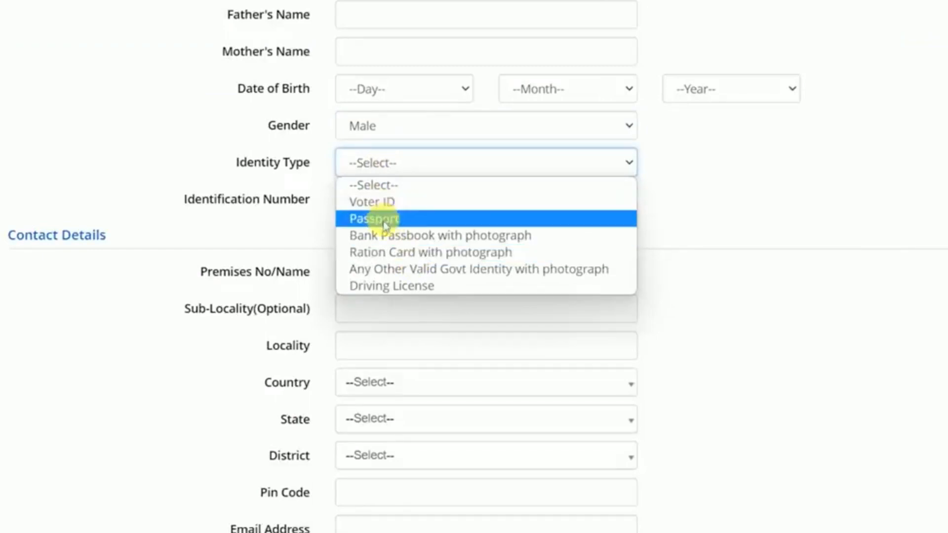
{"action": "left_click", "coordinate": [388, 268]}
{"action": "left_click", "coordinate": [374, 201]}
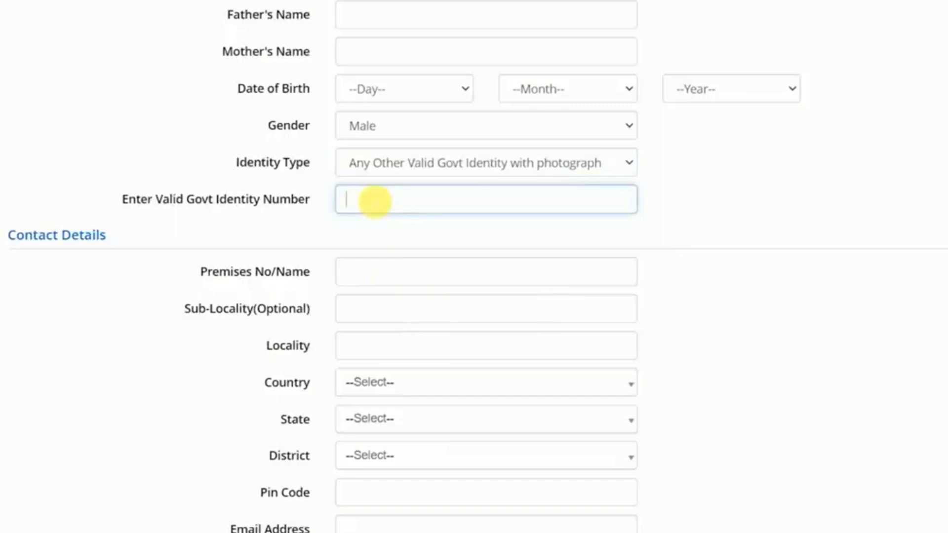
{"action": "left_click", "coordinate": [370, 169]}
{"action": "left_click", "coordinate": [370, 201]}
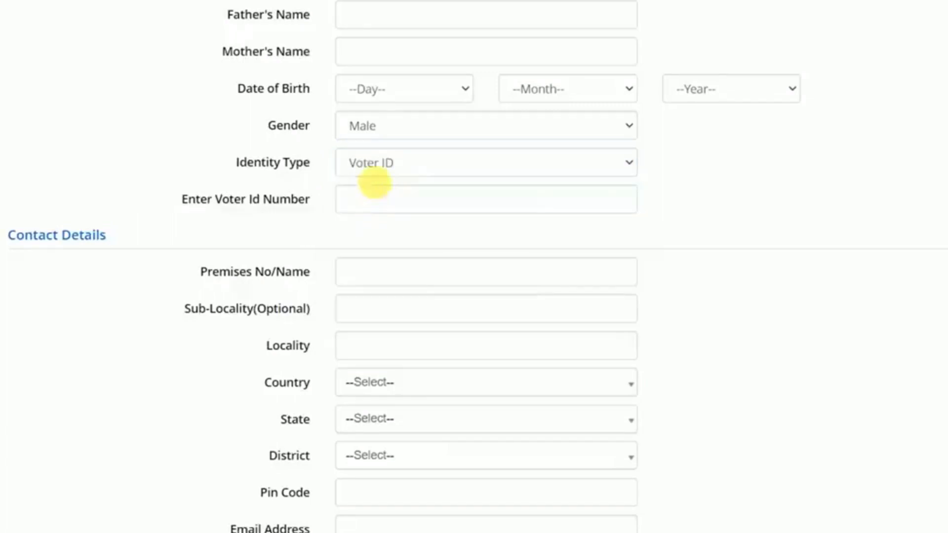
{"action": "left_click", "coordinate": [375, 205]}
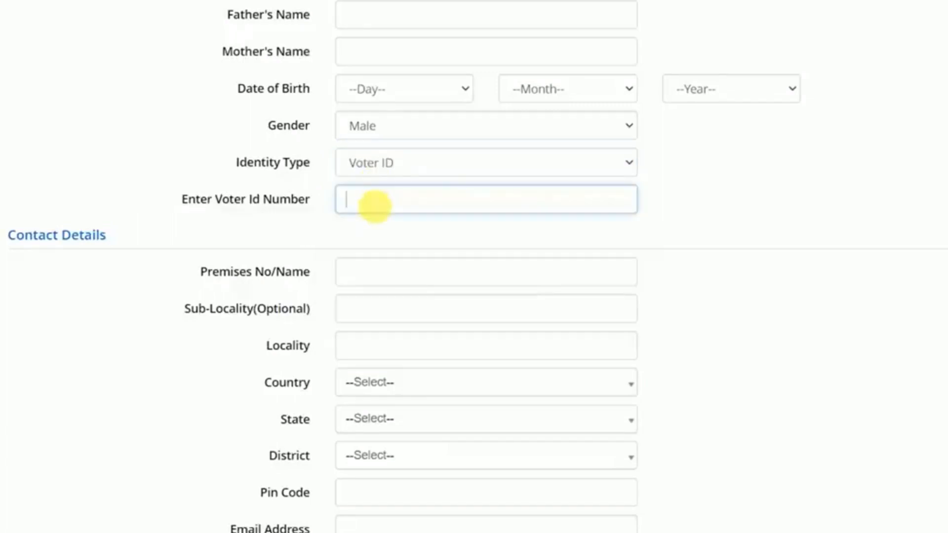
{"action": "left_click", "coordinate": [363, 162]}
{"action": "left_click", "coordinate": [314, 205]}
Enter VILL as Premises No/Name, POST as Sub-Locality and PS as Locality.
{"action": "scroll", "coordinate": [381, 250], "scroll_direction": "down", "scroll_amount": 2}
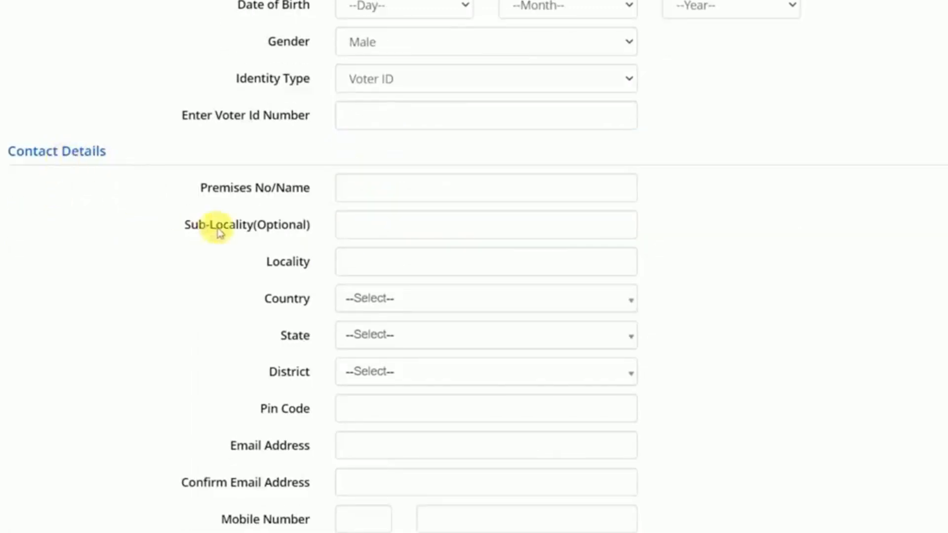
{"action": "scroll", "coordinate": [217, 224], "scroll_direction": "down", "scroll_amount": 2}
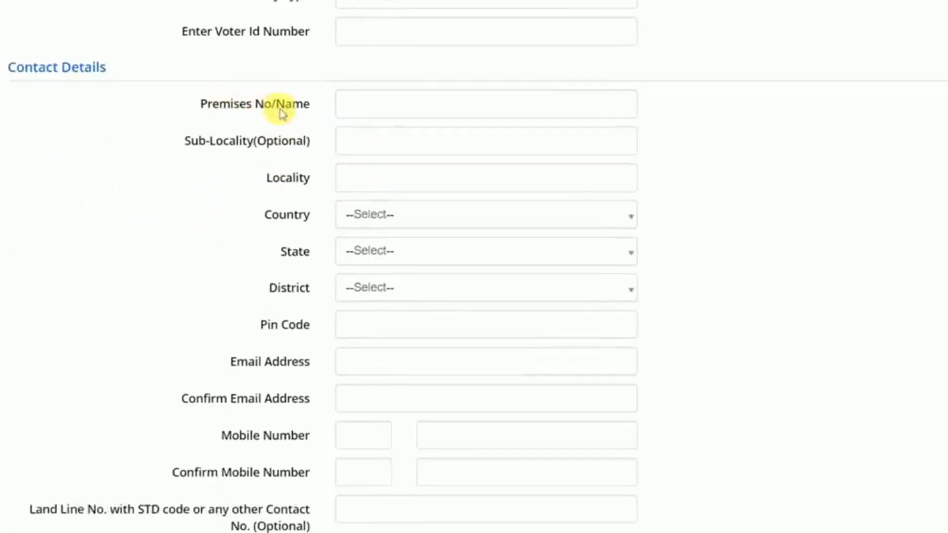
{"action": "left_click", "coordinate": [350, 113]}
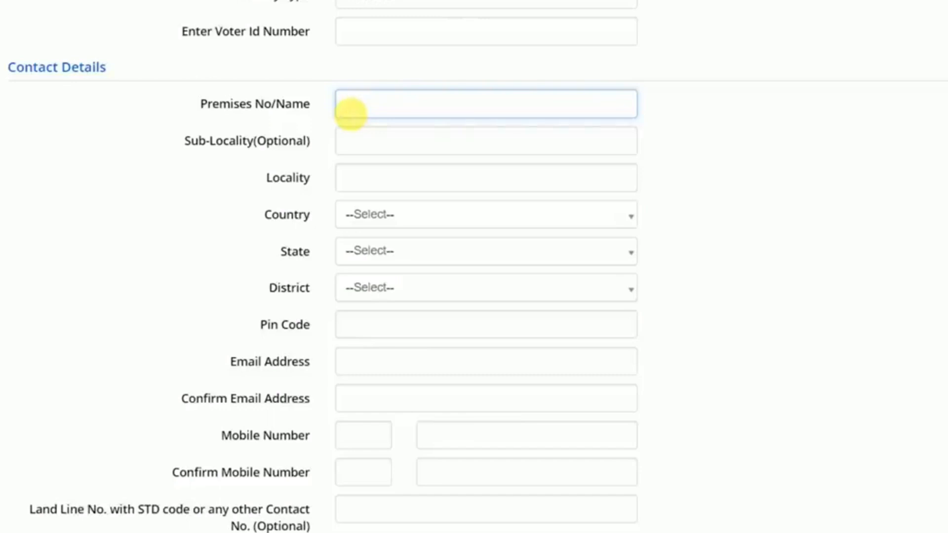
{"action": "key", "text": "Tab"}
{"action": "type", "text": "POST"}
{"action": "key", "text": "Tab"}
{"action": "type", "text": "P"}
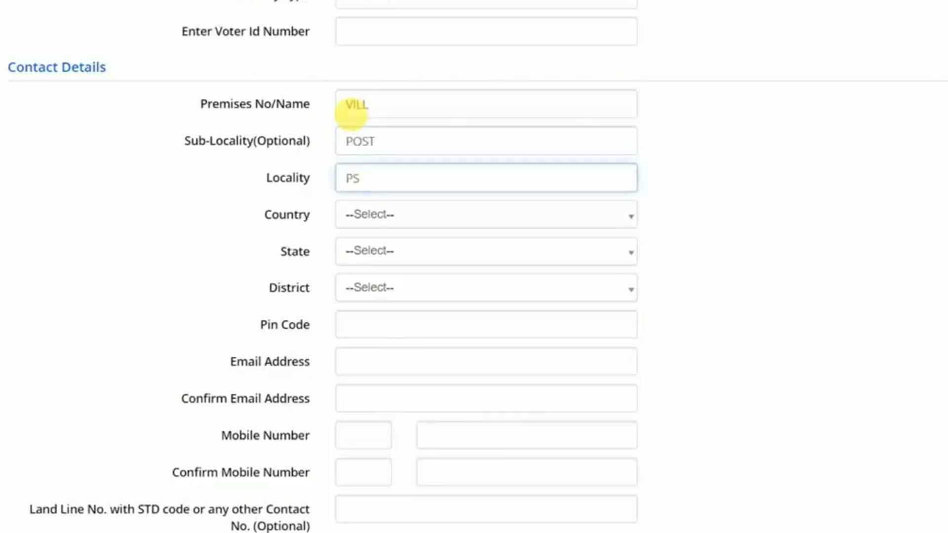
{"action": "left_click_drag", "start_coordinate": [369, 104], "coordinate": [352, 106]}
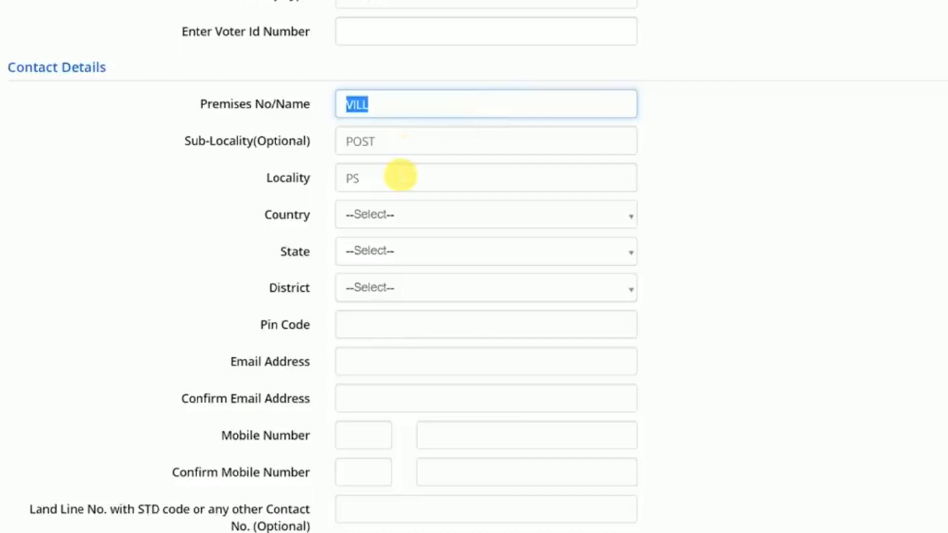
{"action": "left_click", "coordinate": [400, 176]}
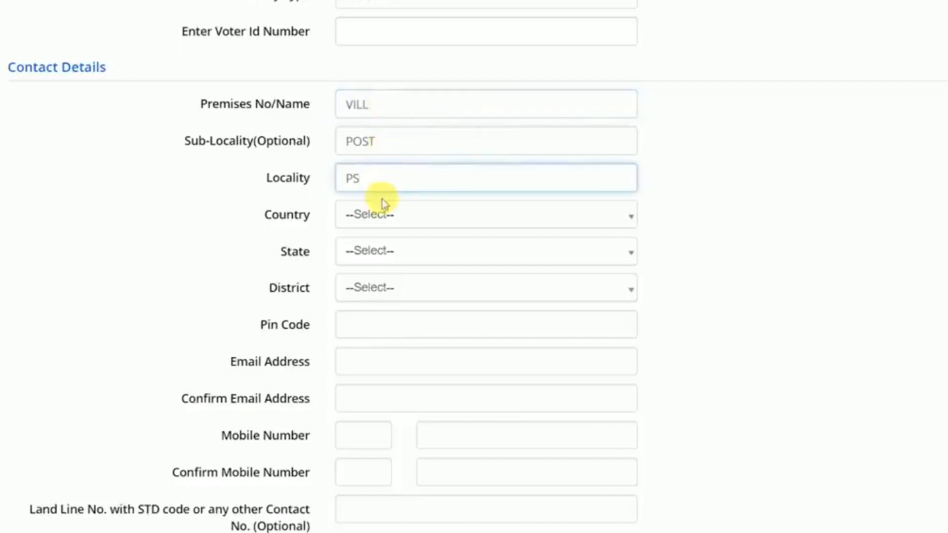
Set the present address to Country India, State BIHAR, District BEGUSARAI.
{"action": "scroll", "coordinate": [387, 192], "scroll_direction": "down", "scroll_amount": 2}
{"action": "left_click", "coordinate": [387, 131]}
{"action": "left_click", "coordinate": [385, 205]}
{"action": "left_click", "coordinate": [385, 167]}
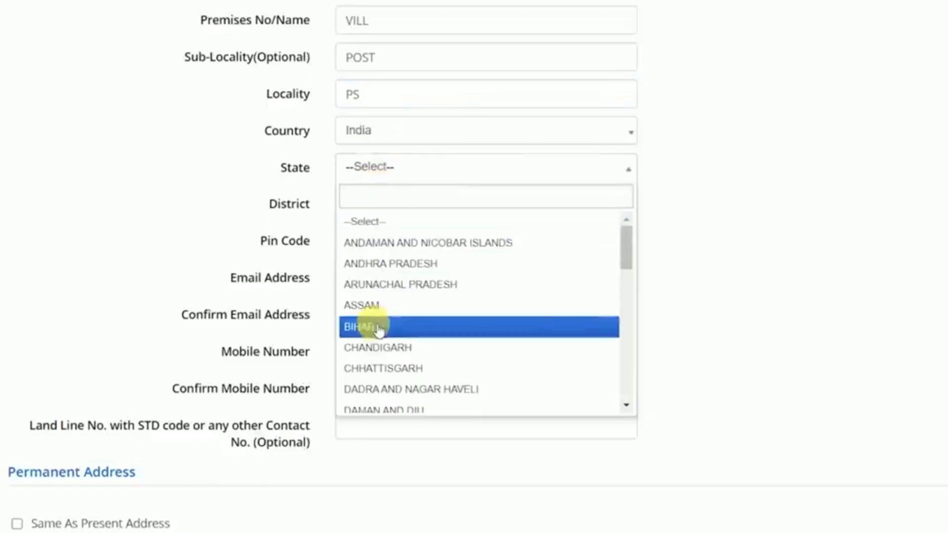
{"action": "left_click", "coordinate": [378, 327]}
{"action": "left_click", "coordinate": [377, 204]}
{"action": "left_click", "coordinate": [387, 364]}
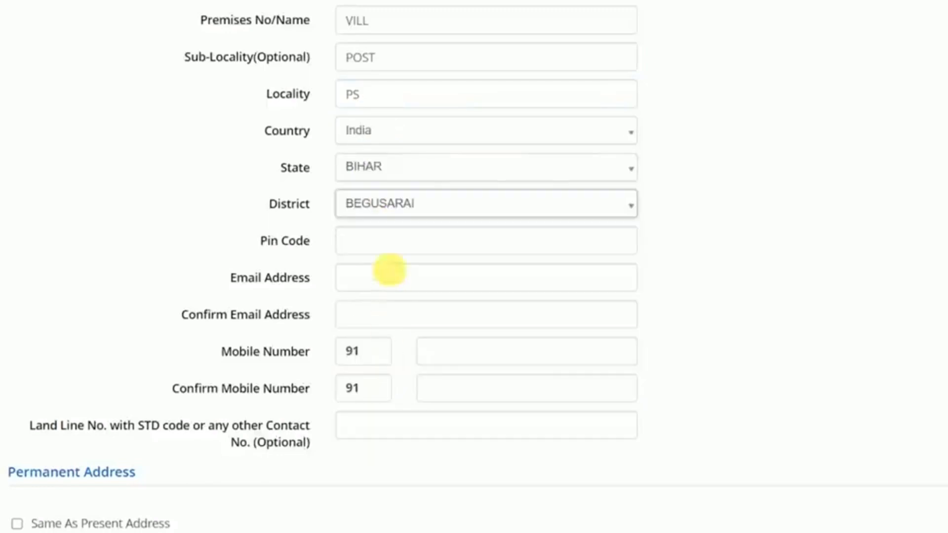
{"action": "left_click", "coordinate": [381, 252]}
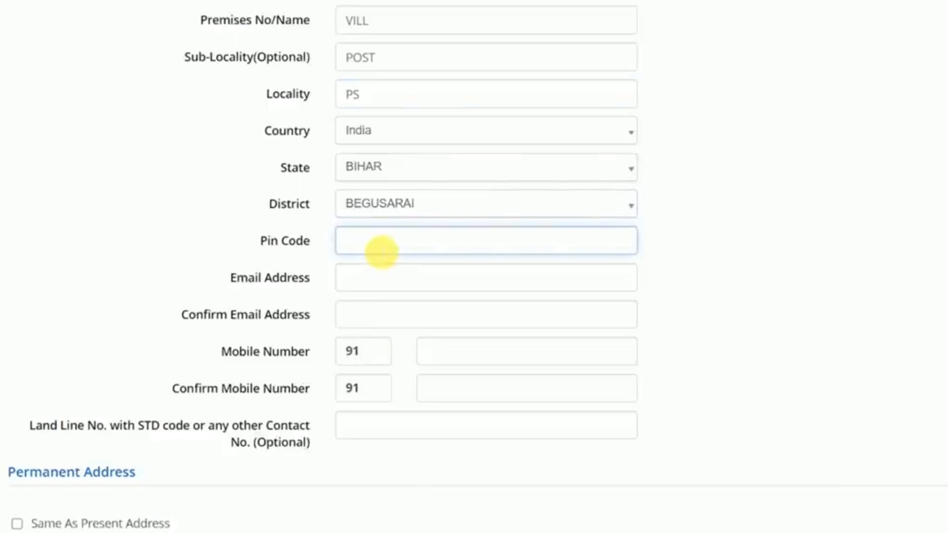
Move through the e-mail, mobile number and land line contact fields.
{"action": "scroll", "coordinate": [382, 251], "scroll_direction": "down", "scroll_amount": 2}
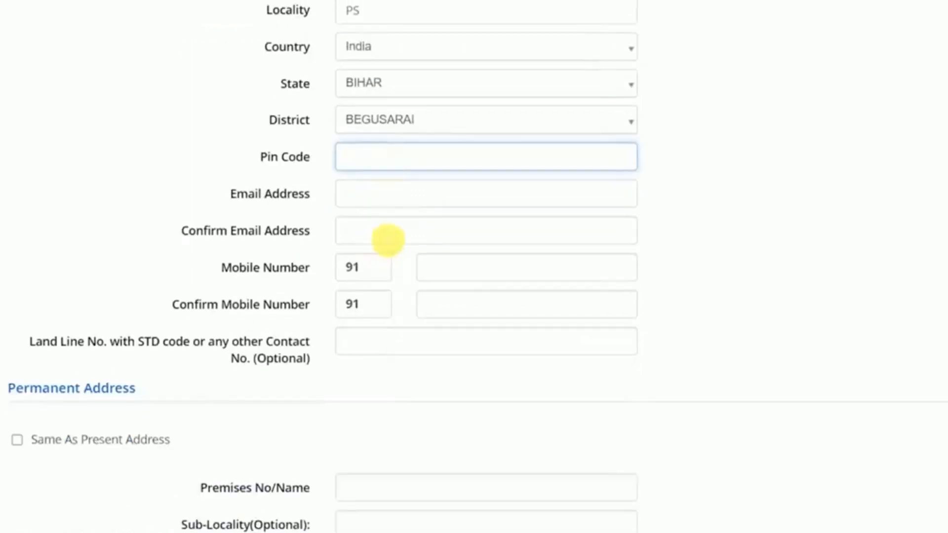
{"action": "left_click", "coordinate": [381, 203]}
{"action": "left_click", "coordinate": [381, 240]}
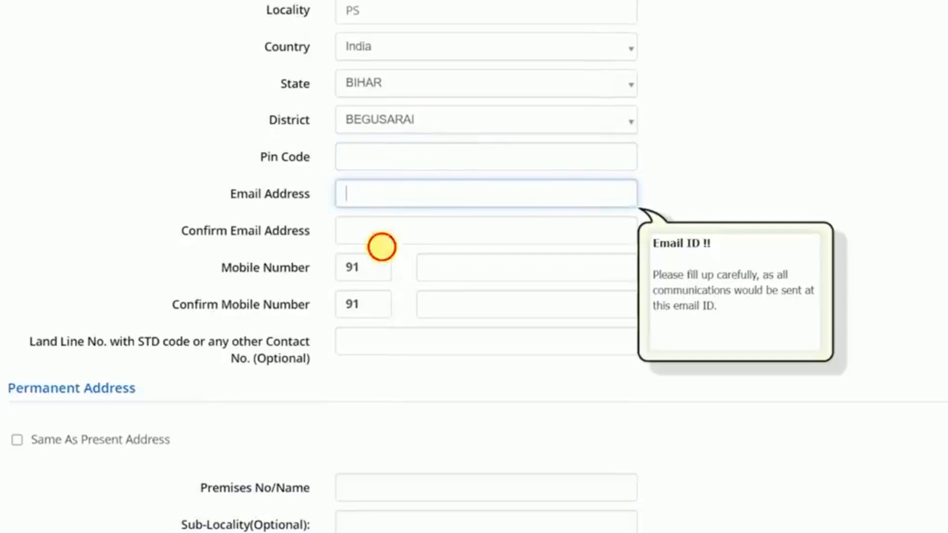
{"action": "left_click", "coordinate": [439, 271]}
{"action": "left_click", "coordinate": [452, 308]}
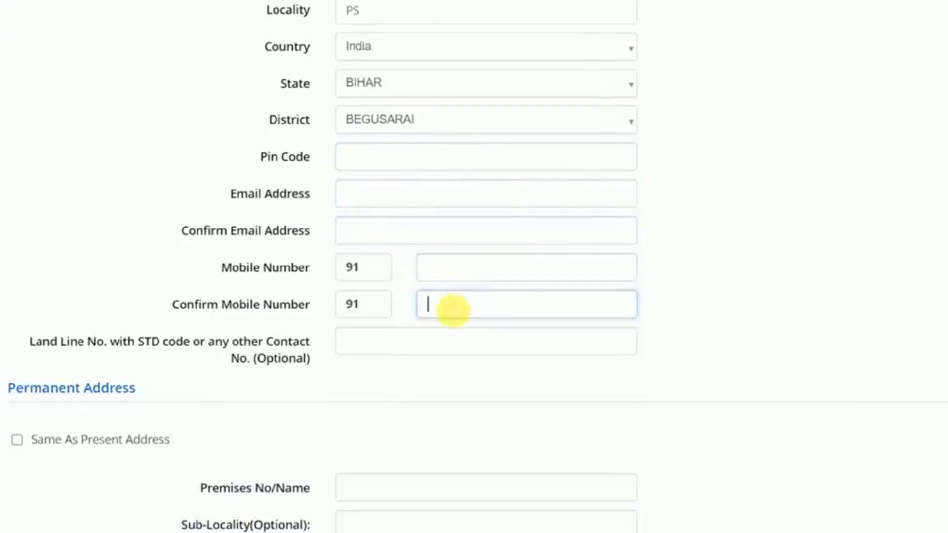
{"action": "scroll", "coordinate": [453, 311], "scroll_direction": "down", "scroll_amount": 1}
{"action": "scroll", "coordinate": [452, 312], "scroll_direction": "down", "scroll_amount": 5}
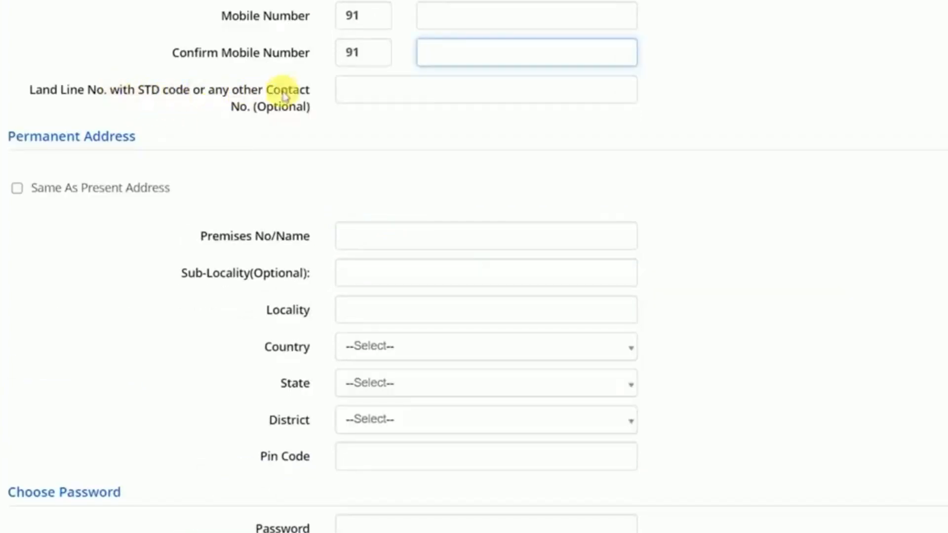
{"action": "left_click", "coordinate": [346, 92]}
{"action": "left_click_drag", "start_coordinate": [267, 106], "coordinate": [288, 106]}
Tick Same As Present Address for the permanent address and dismiss the pin code alert.
{"action": "scroll", "coordinate": [310, 139], "scroll_direction": "down", "scroll_amount": 2}
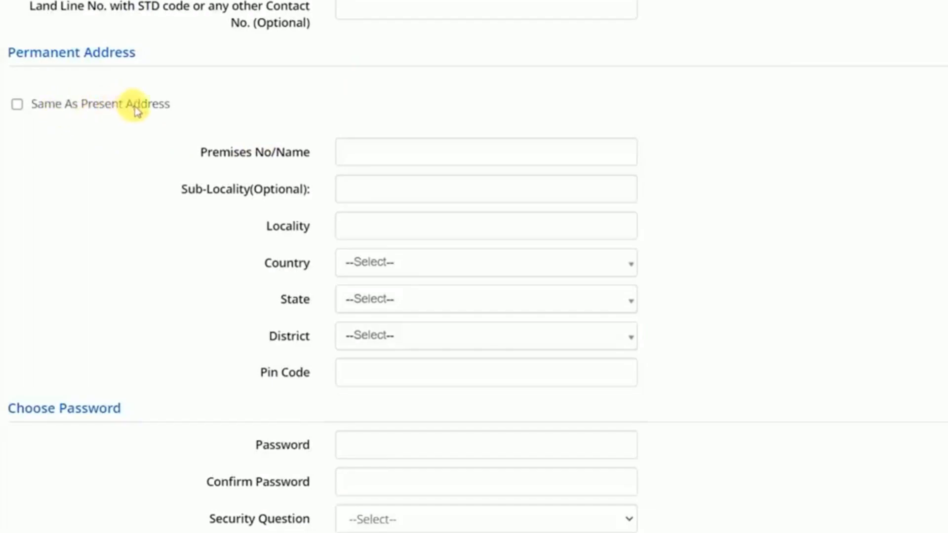
{"action": "scroll", "coordinate": [220, 85], "scroll_direction": "up", "scroll_amount": 12}
{"action": "scroll", "coordinate": [269, 267], "scroll_direction": "down", "scroll_amount": 10}
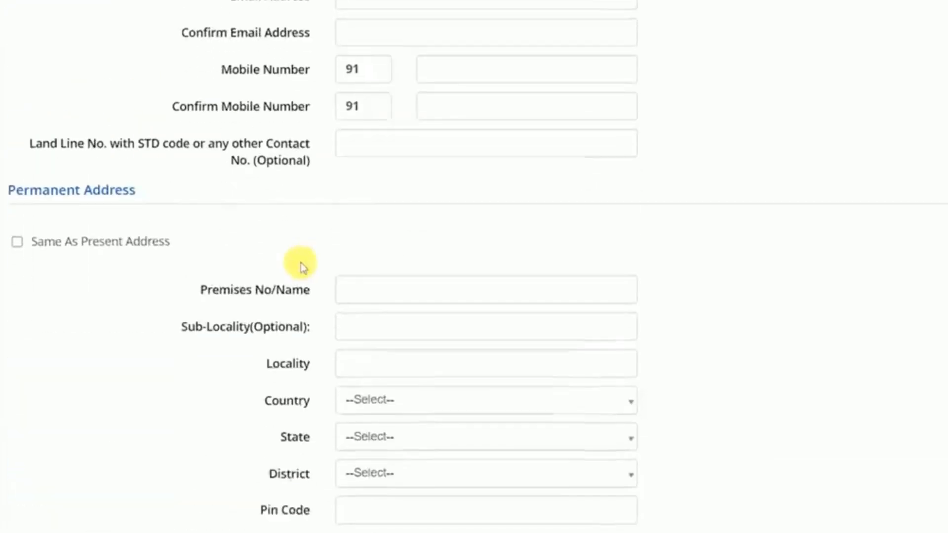
{"action": "scroll", "coordinate": [302, 266], "scroll_direction": "down", "scroll_amount": 3}
{"action": "left_click", "coordinate": [389, 155]}
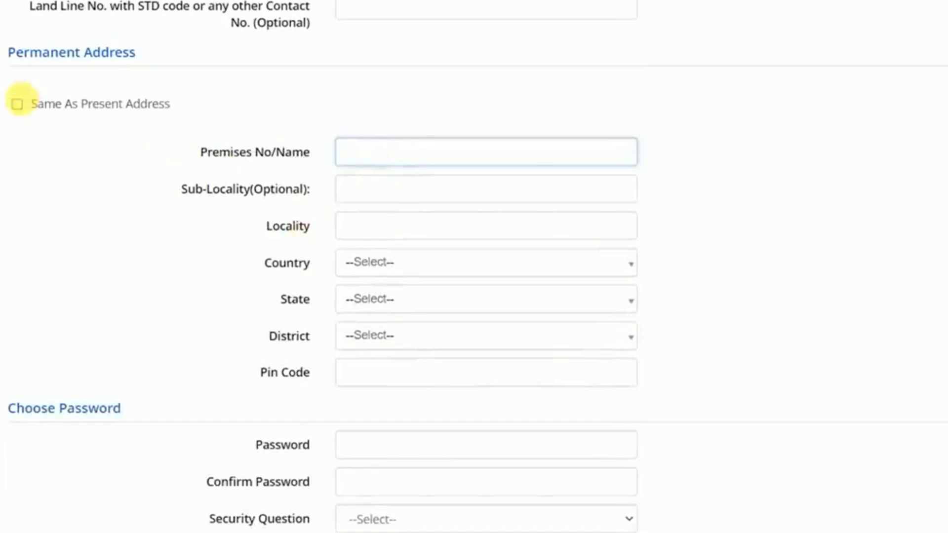
{"action": "left_click", "coordinate": [17, 104]}
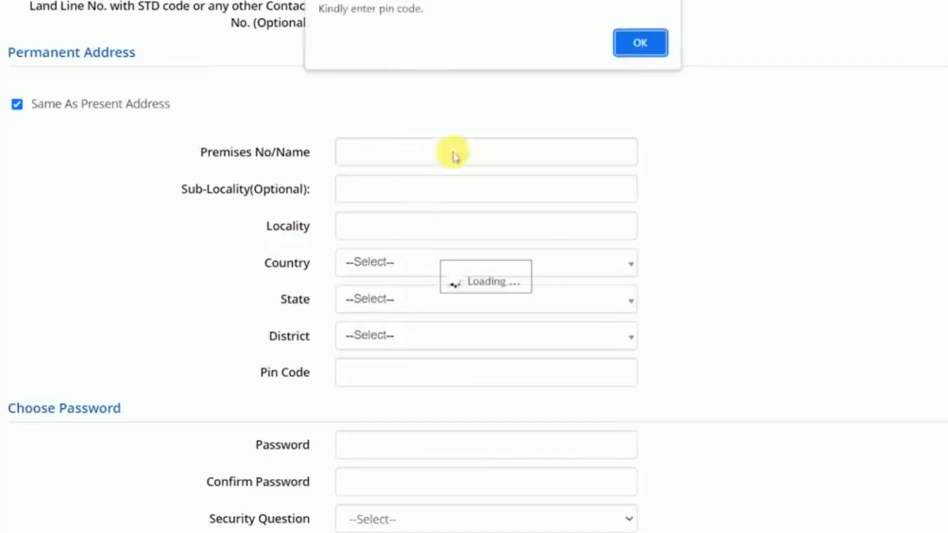
{"action": "key", "text": "Return"}
Check the password rules, then enter and confirm the account password.
{"action": "scroll", "coordinate": [388, 271], "scroll_direction": "down", "scroll_amount": 5}
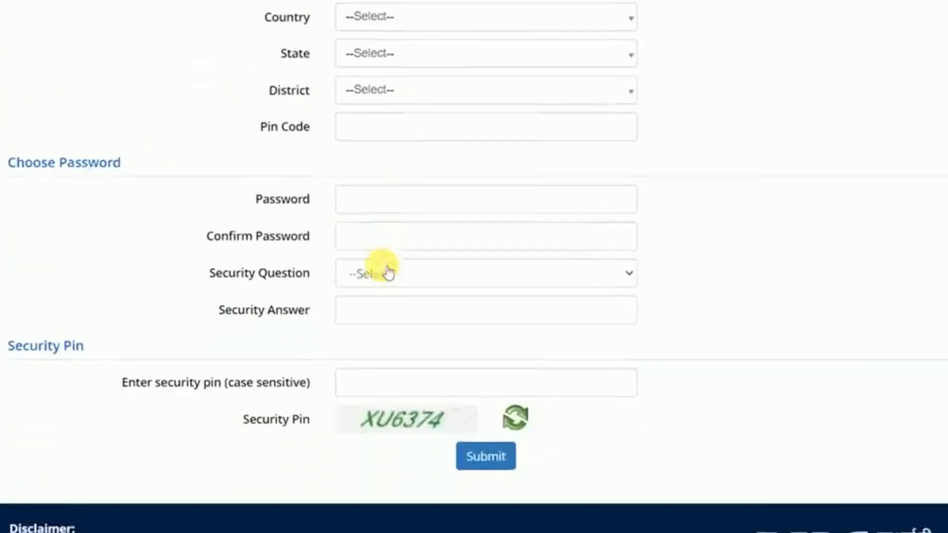
{"action": "left_click", "coordinate": [372, 197]}
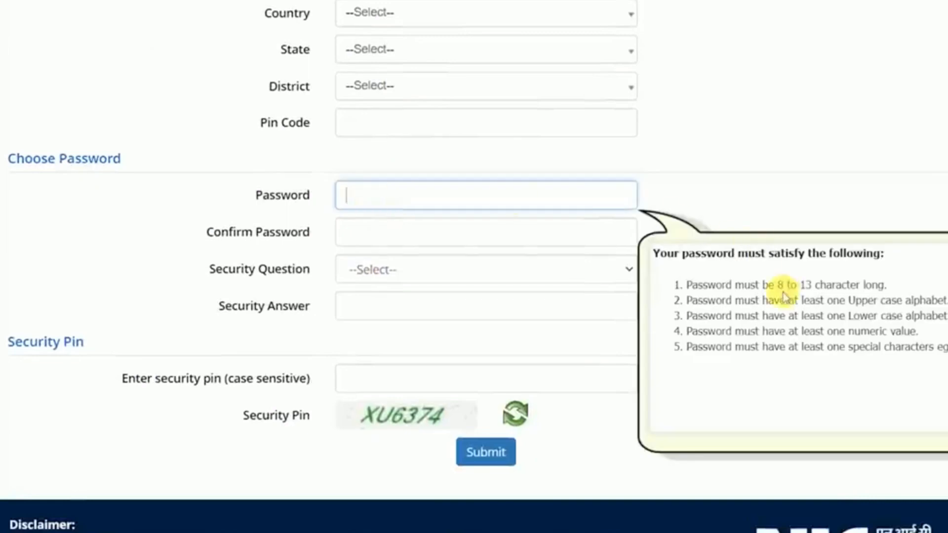
{"action": "left_click_drag", "start_coordinate": [848, 300], "coordinate": [913, 318]}
{"action": "left_click_drag", "start_coordinate": [854, 331], "coordinate": [904, 332]}
{"action": "left_click", "coordinate": [909, 338]}
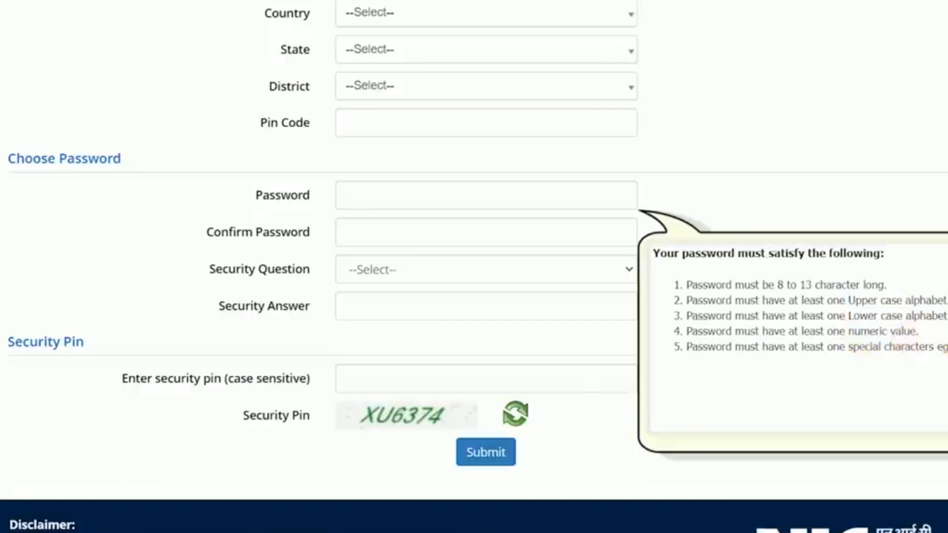
{"action": "left_click", "coordinate": [366, 201]}
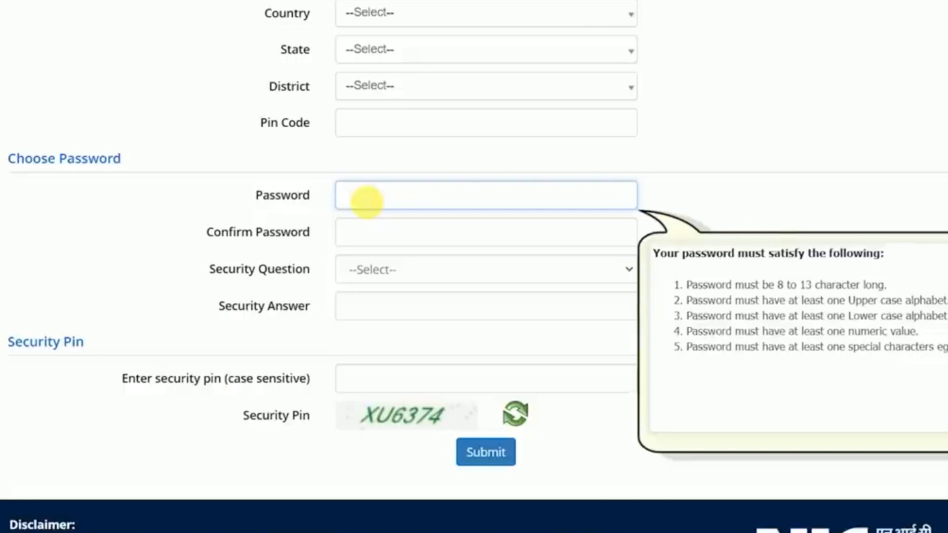
{"action": "key", "text": "Tab"}
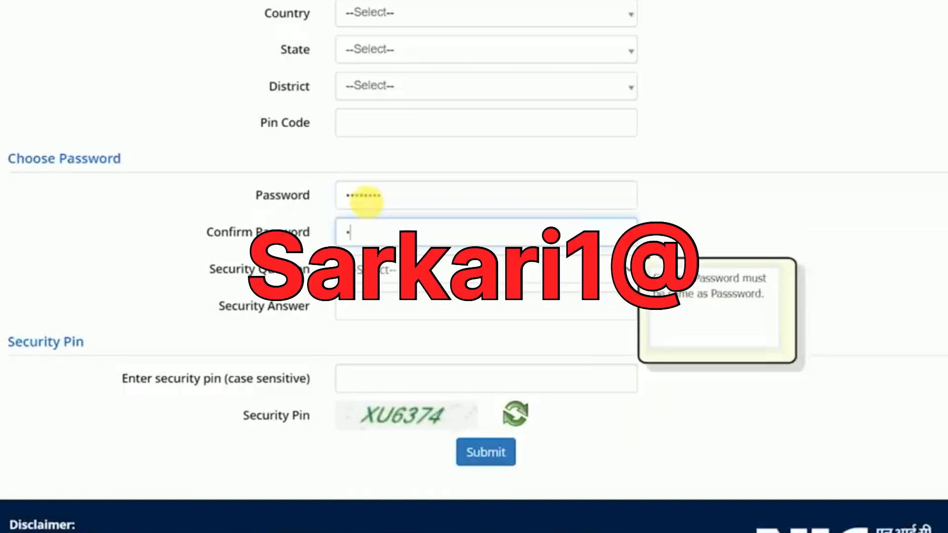
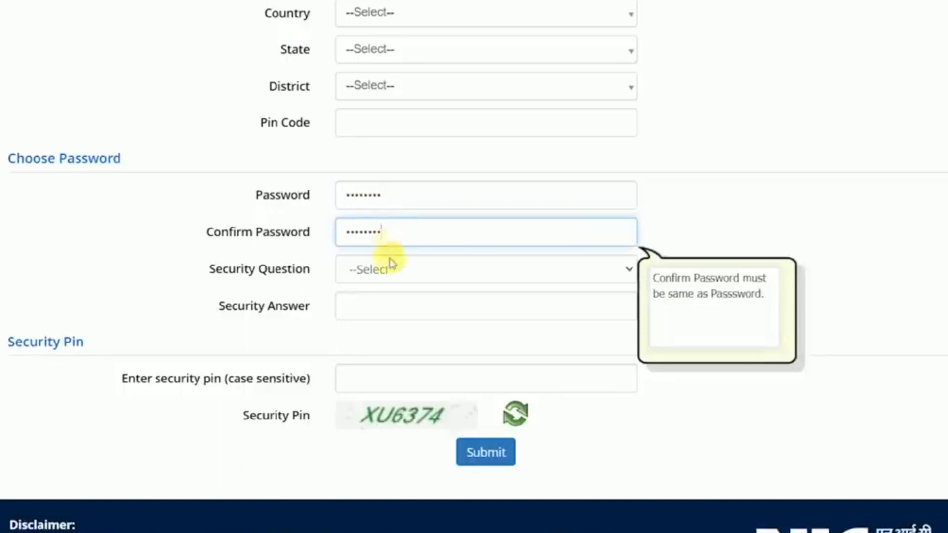
{"action": "left_click", "coordinate": [279, 266]}
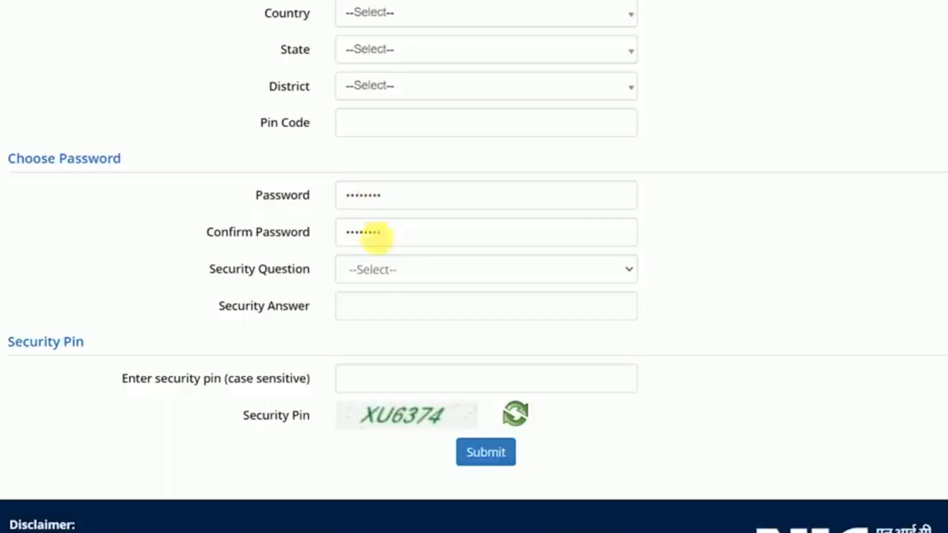
Choose 'Which is your favourite book ?' with an answer, fill the security pin, and submit.
{"action": "left_click", "coordinate": [378, 278]}
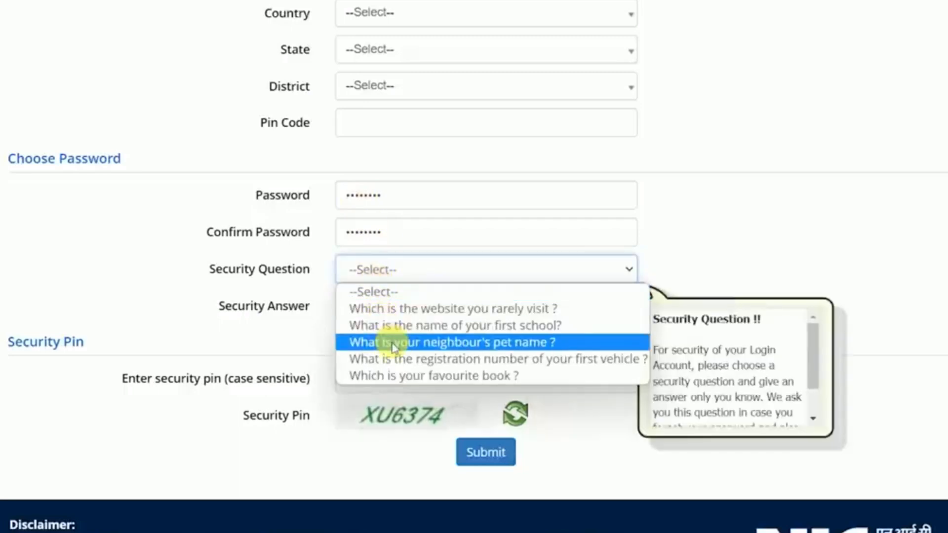
{"action": "left_click", "coordinate": [393, 375]}
{"action": "left_click", "coordinate": [371, 310]}
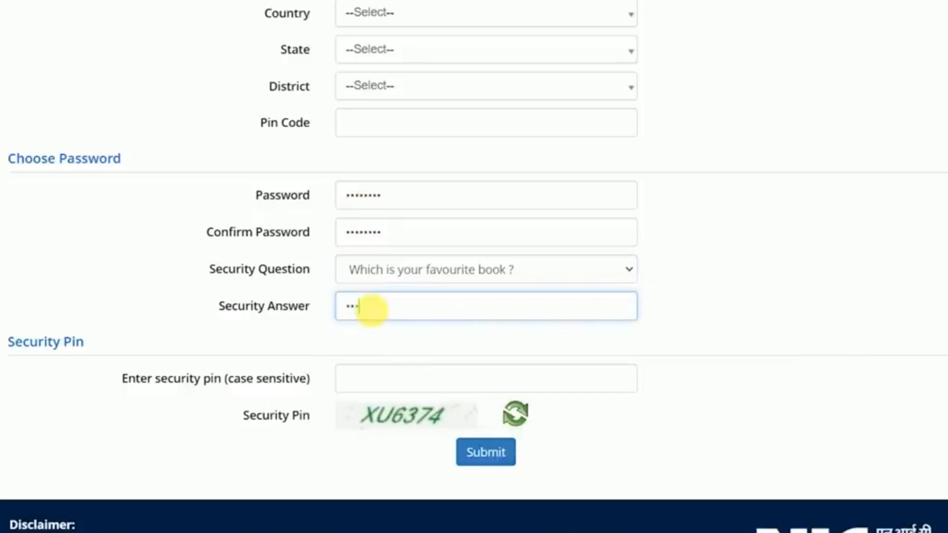
{"action": "left_click", "coordinate": [366, 378]}
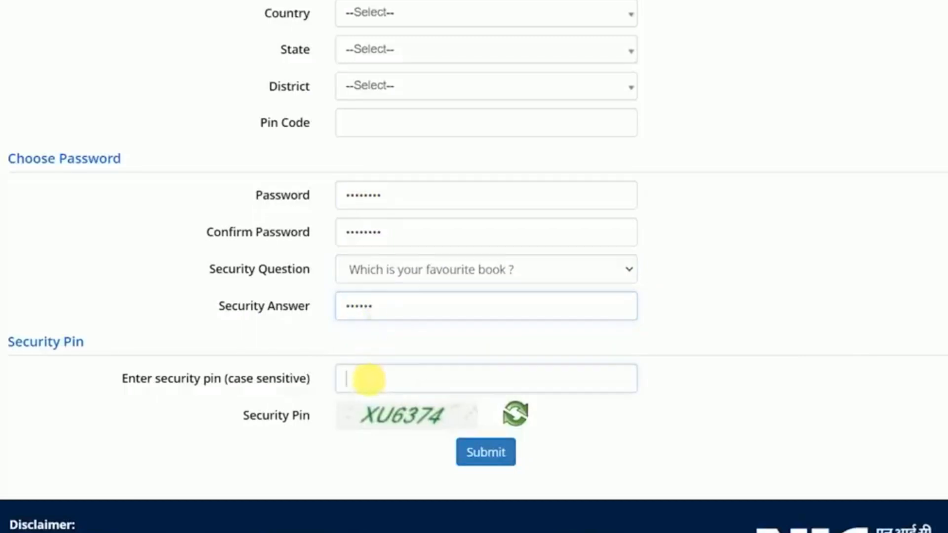
{"action": "left_click", "coordinate": [488, 454]}
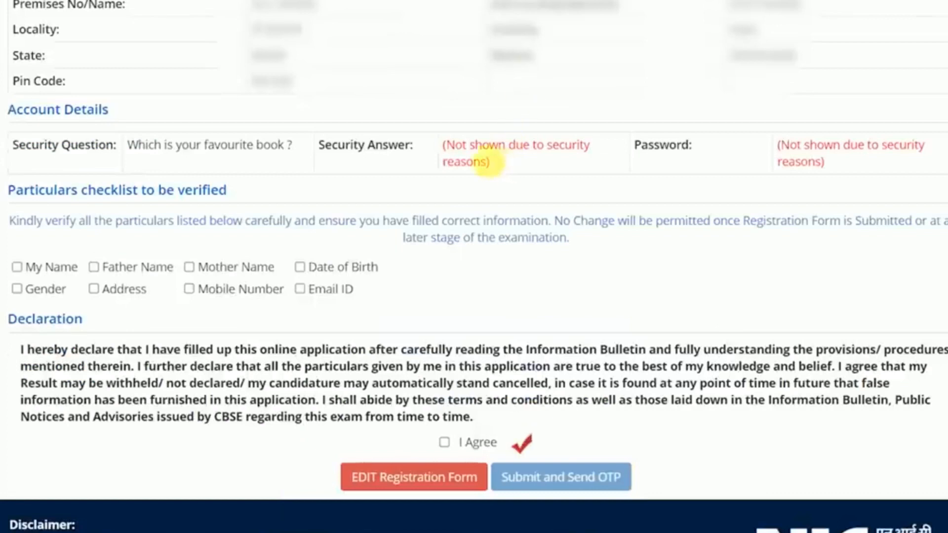
Tick every particular (names, date of birth, mobile, address, gender, Email ID) and I Agree.
{"action": "left_click", "coordinate": [50, 267]}
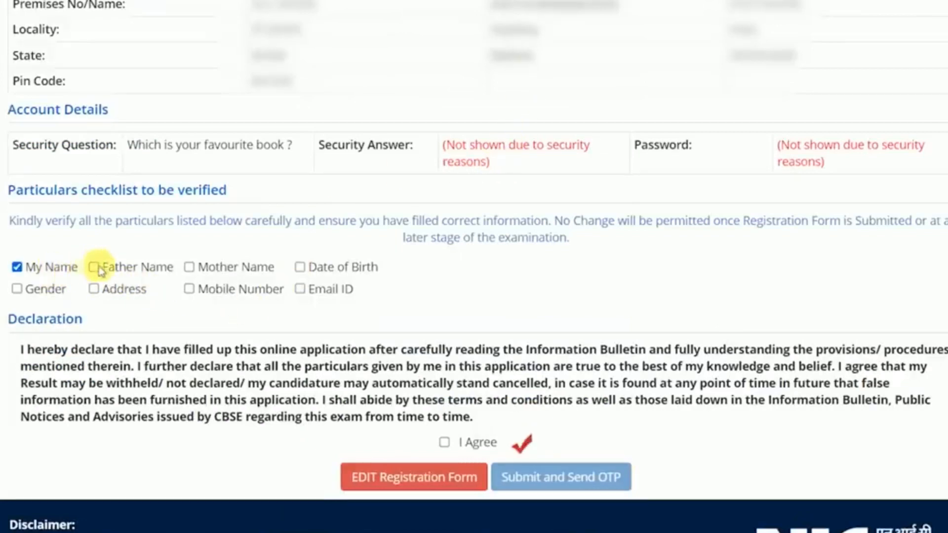
{"action": "left_click", "coordinate": [212, 269]}
{"action": "left_click", "coordinate": [317, 267]}
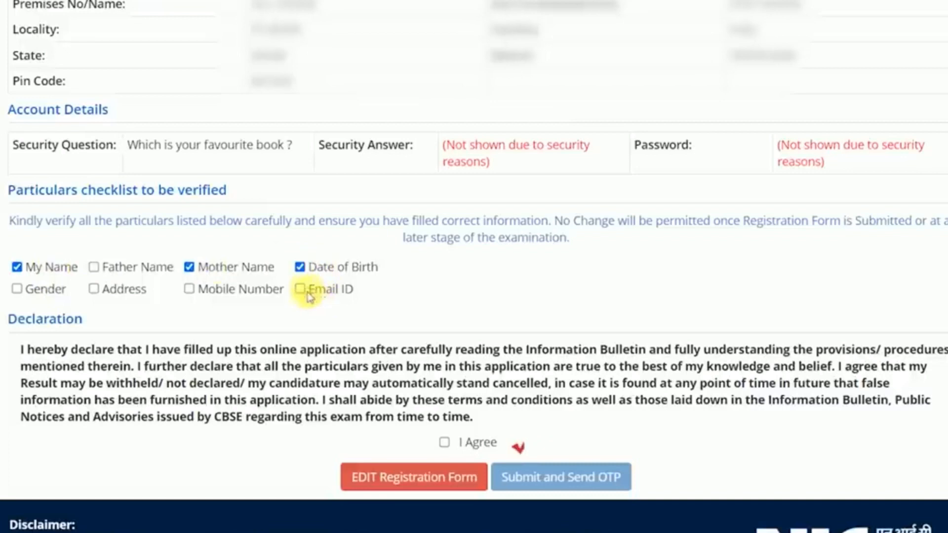
{"action": "left_click", "coordinate": [213, 293]}
{"action": "left_click", "coordinate": [124, 267]}
{"action": "left_click", "coordinate": [111, 290]}
{"action": "left_click", "coordinate": [36, 292]}
{"action": "left_click", "coordinate": [301, 289]}
{"action": "left_click", "coordinate": [444, 443]}
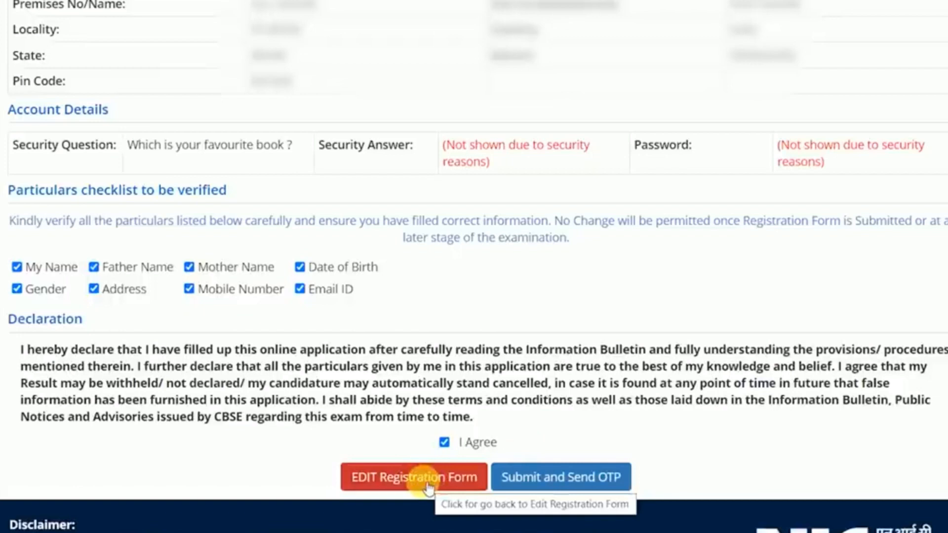
Submit with Send OTP, confirm, enter the mobile OTP and finalise the registration.
{"action": "left_click", "coordinate": [578, 481]}
{"action": "left_click", "coordinate": [469, 311]}
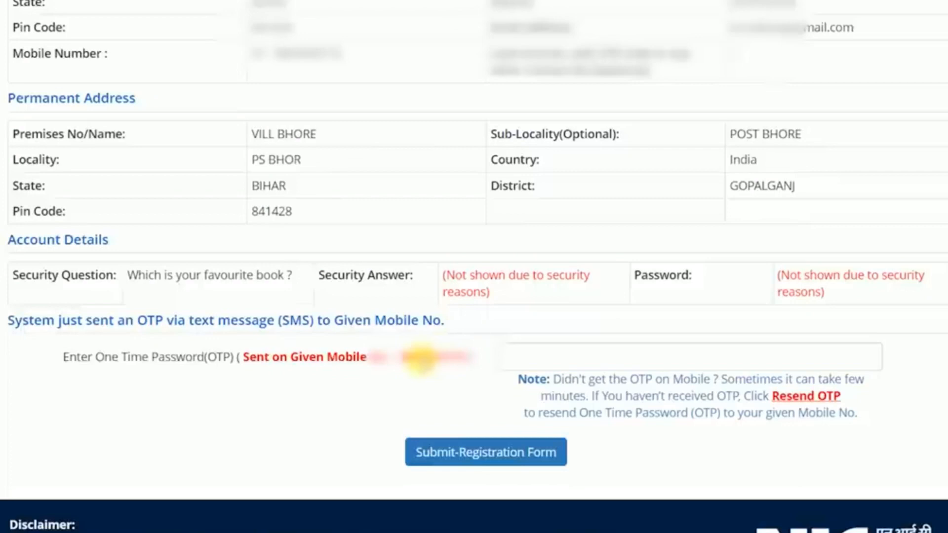
{"action": "left_click", "coordinate": [522, 357]}
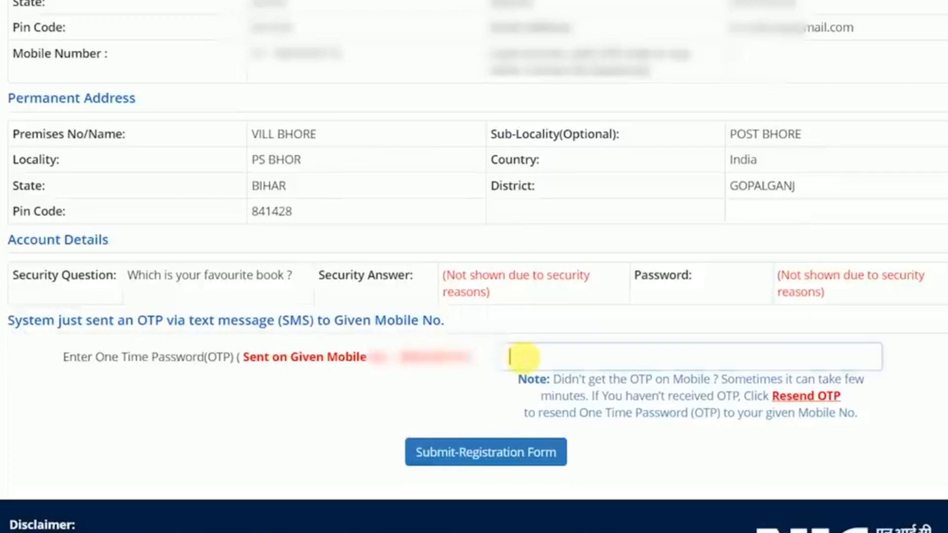
{"action": "left_click", "coordinate": [486, 456]}
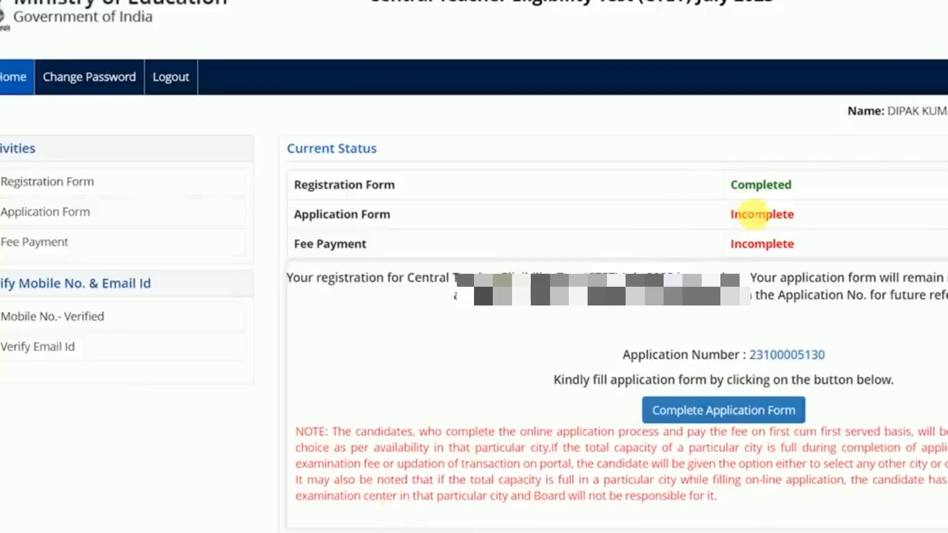
Submit the security pin on Verify Email Id, dismiss the OTP-sent alert, and go home.
{"action": "left_click_drag", "start_coordinate": [339, 187], "coordinate": [387, 200]}
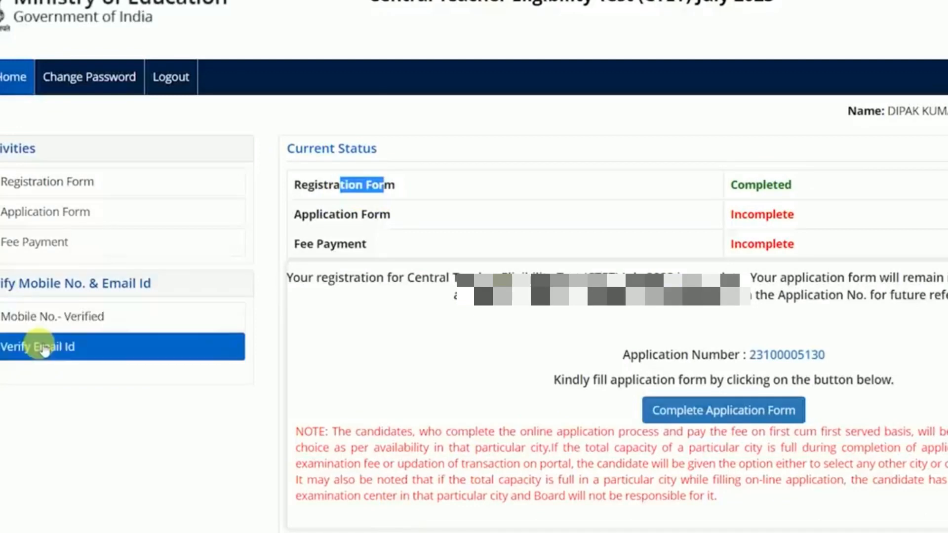
{"action": "left_click", "coordinate": [40, 348]}
{"action": "left_click", "coordinate": [462, 219]}
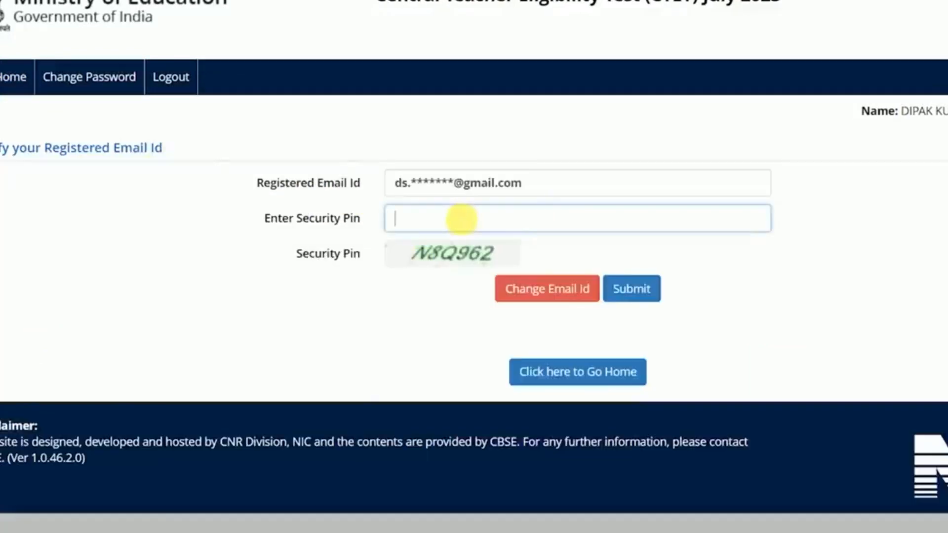
{"action": "left_click", "coordinate": [631, 294]}
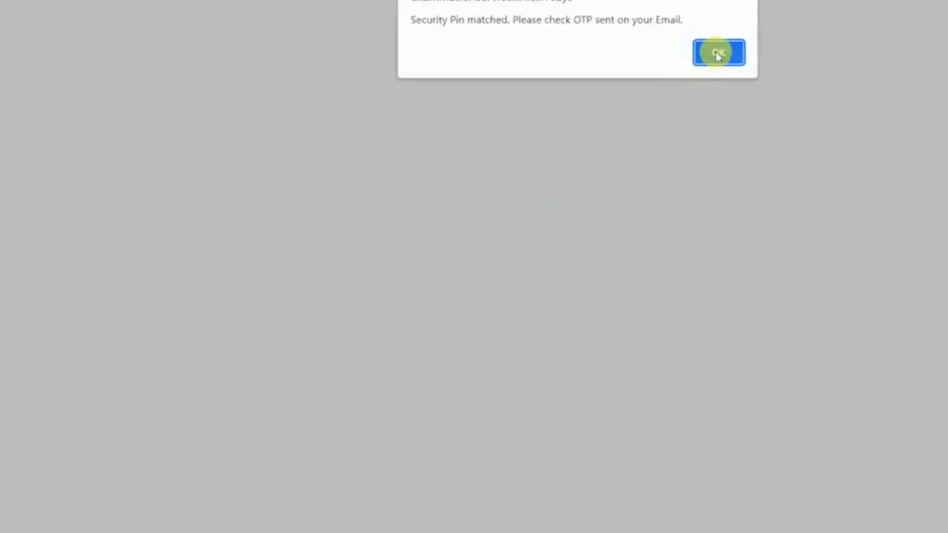
{"action": "left_click", "coordinate": [716, 61]}
{"action": "left_click", "coordinate": [400, 220]}
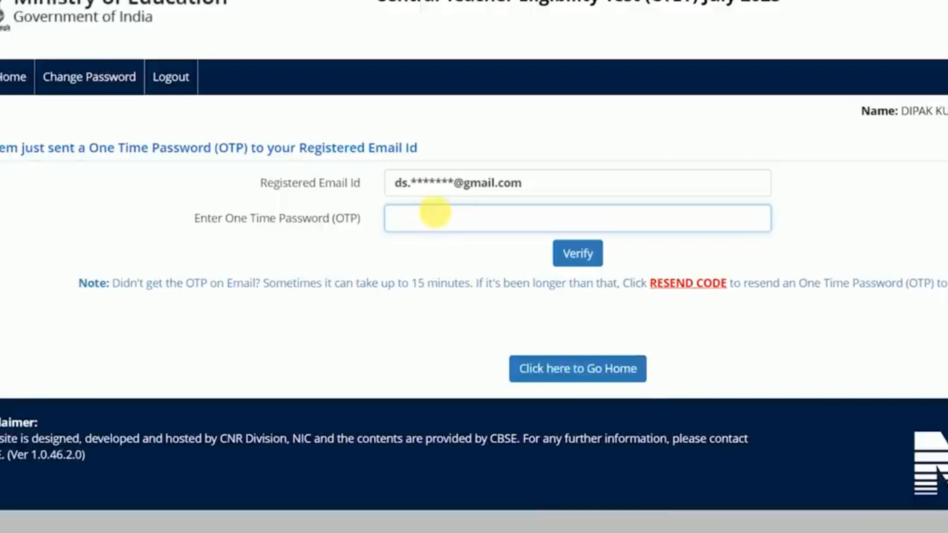
{"action": "left_click", "coordinate": [570, 370]}
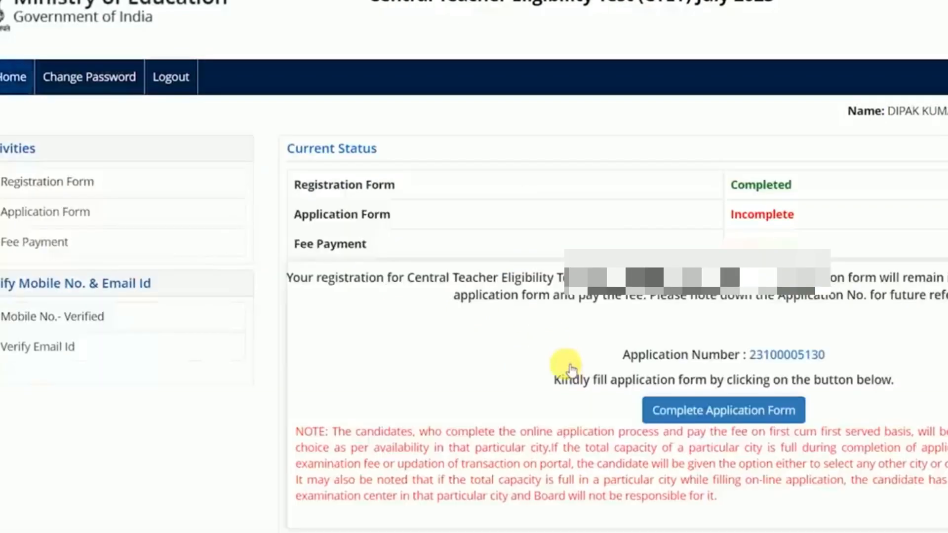
Open the Personal Details step and set Nationality to Indian and Category to OBC-NCL.
{"action": "left_click", "coordinate": [725, 411]}
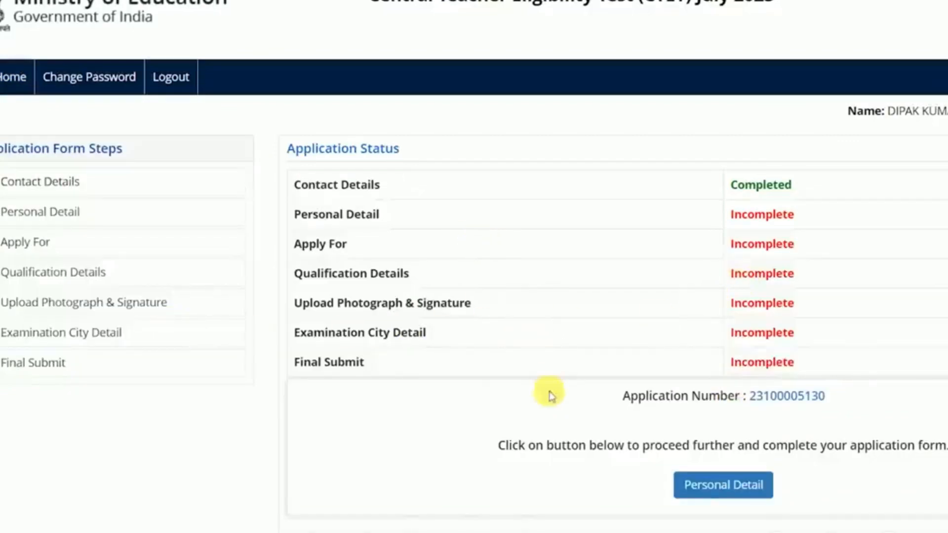
{"action": "left_click", "coordinate": [705, 488]}
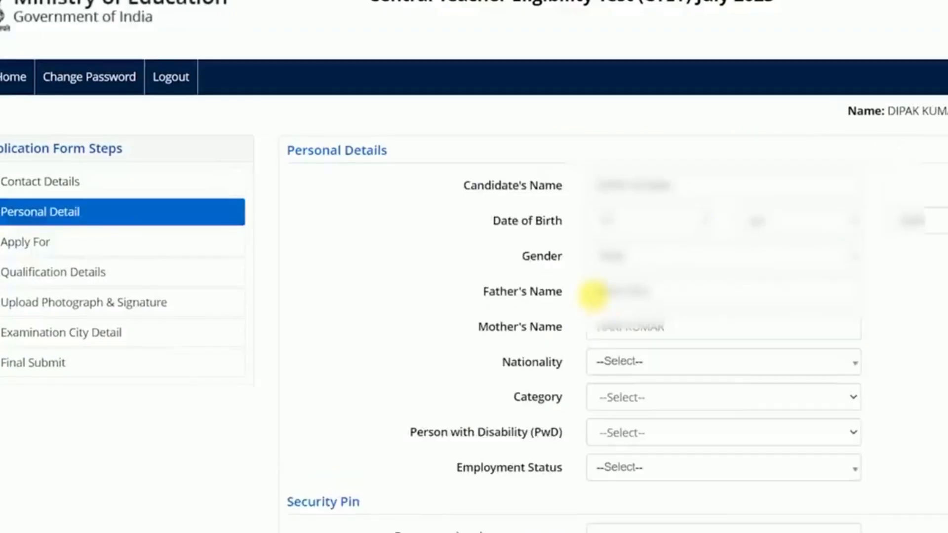
{"action": "left_click", "coordinate": [629, 362]}
{"action": "left_click", "coordinate": [611, 434]}
{"action": "left_click", "coordinate": [624, 397]}
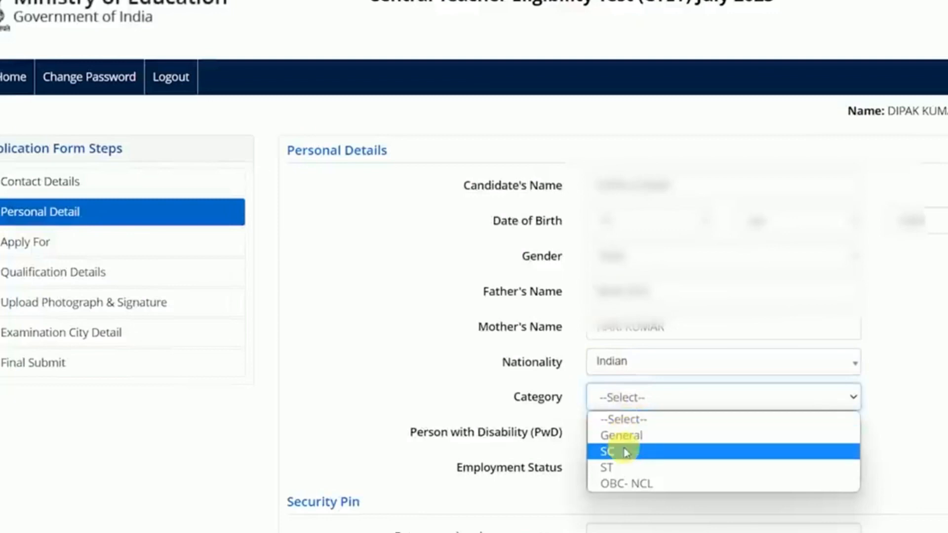
{"action": "left_click", "coordinate": [626, 483]}
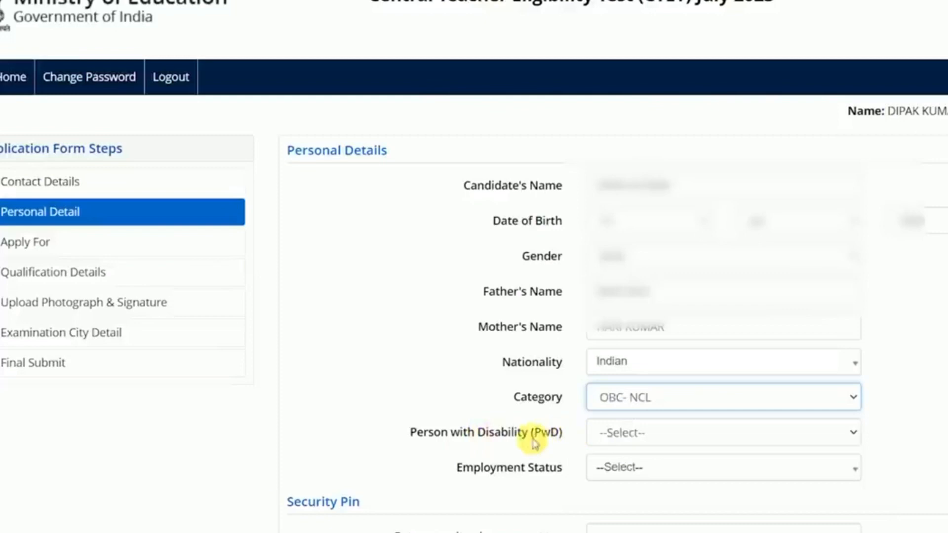
Set the disability status to No after briefly choosing Yes.
{"action": "left_click", "coordinate": [613, 432]}
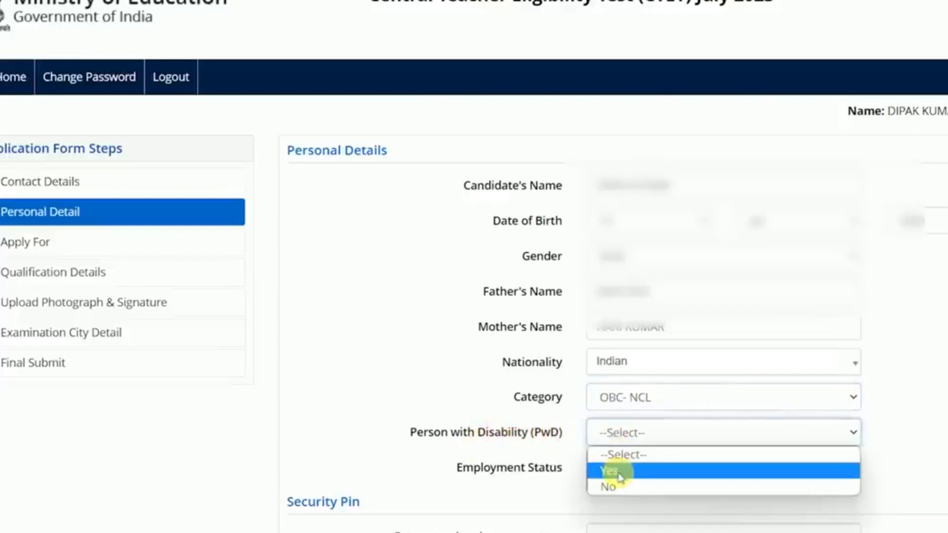
{"action": "left_click", "coordinate": [619, 469]}
{"action": "left_click", "coordinate": [620, 441]}
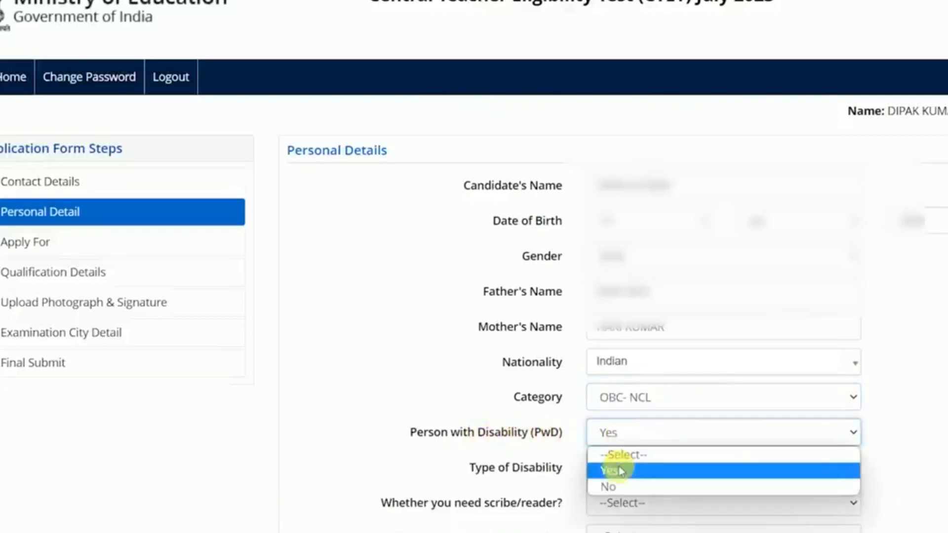
{"action": "left_click", "coordinate": [548, 466]}
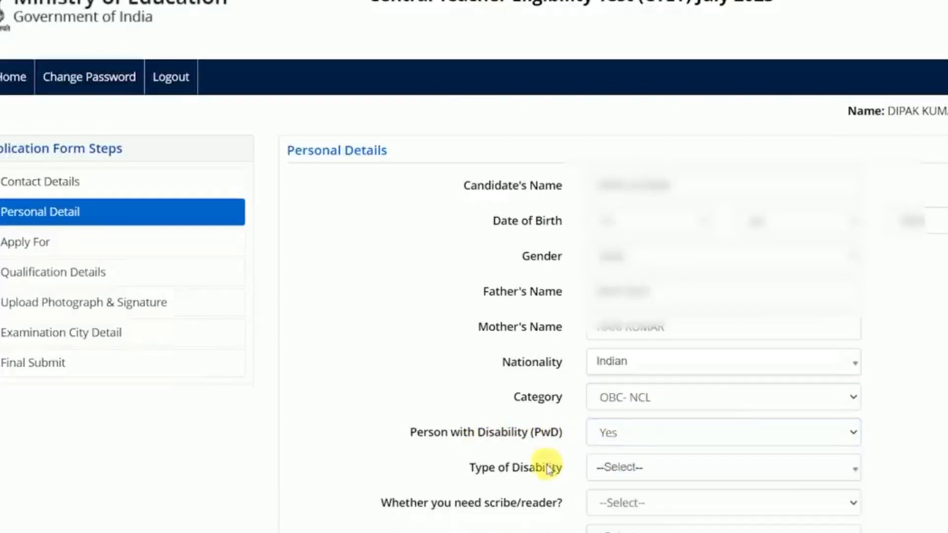
{"action": "left_click", "coordinate": [636, 469]}
{"action": "left_click", "coordinate": [503, 503]}
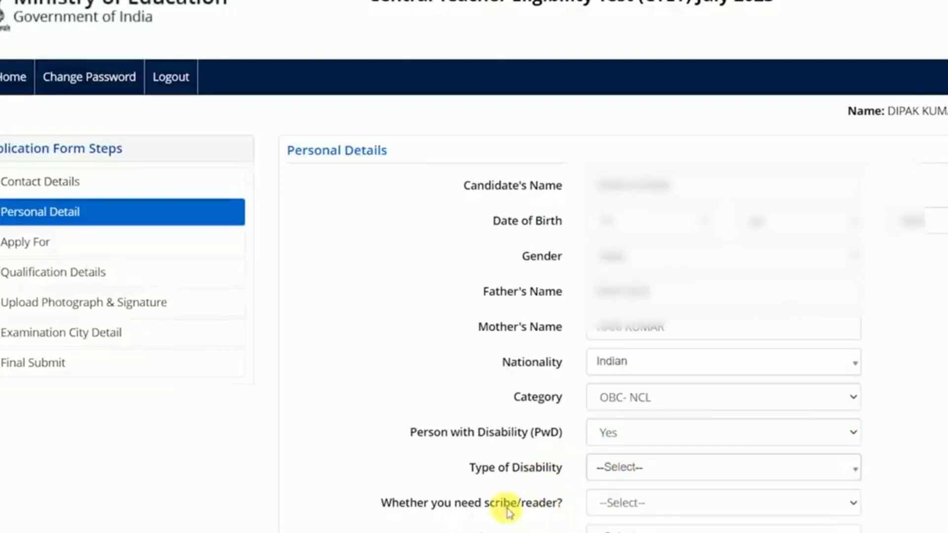
{"action": "left_click", "coordinate": [597, 434]}
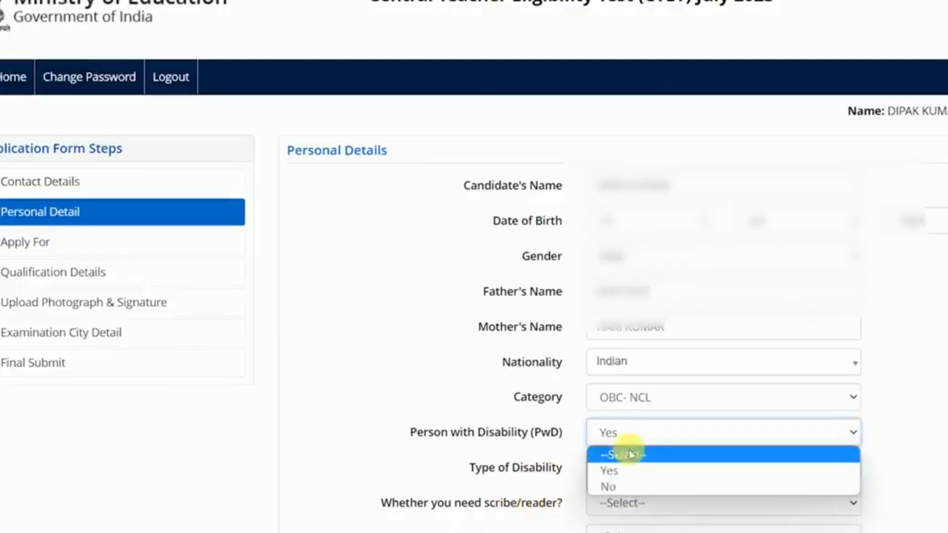
{"action": "left_click", "coordinate": [623, 486]}
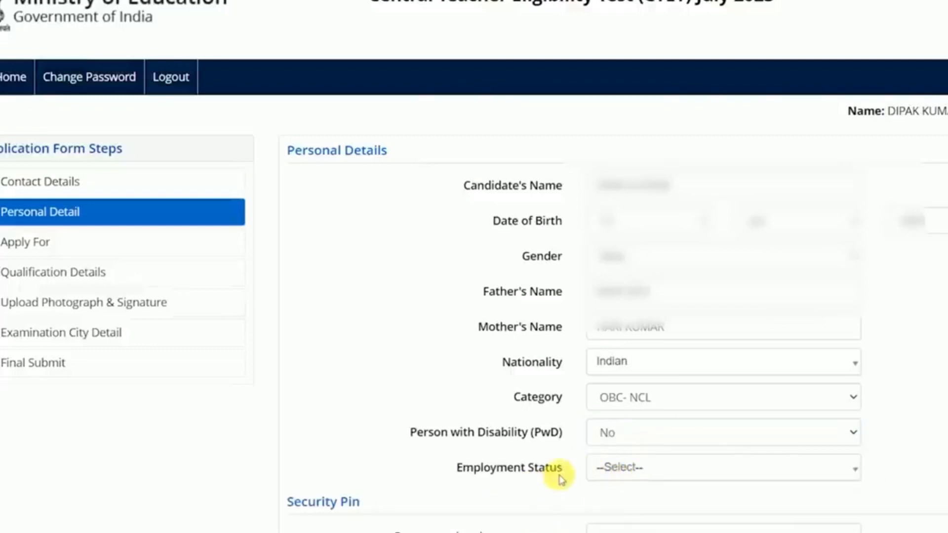
Choose Not Employed as Employment Status and Save & Next to Apply For.
{"action": "left_click", "coordinate": [597, 473]}
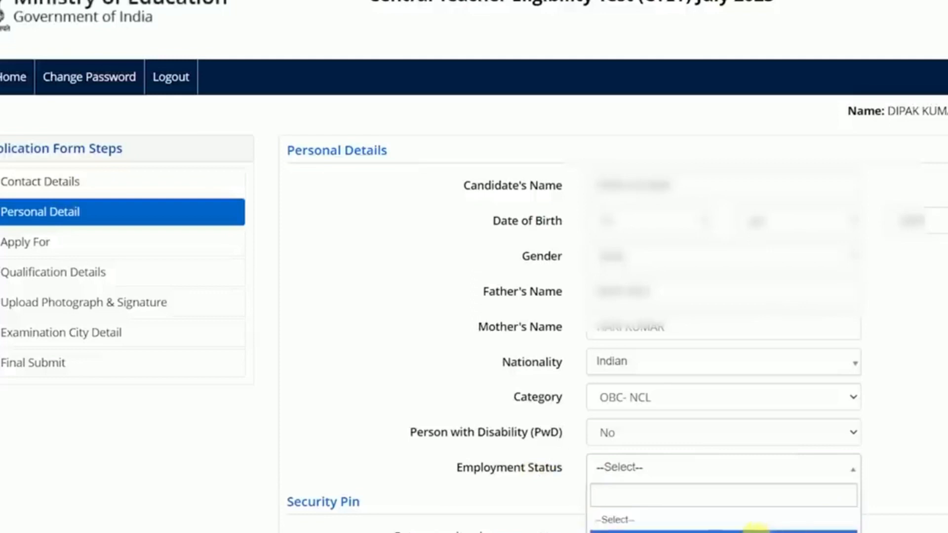
{"action": "left_click", "coordinate": [644, 531]}
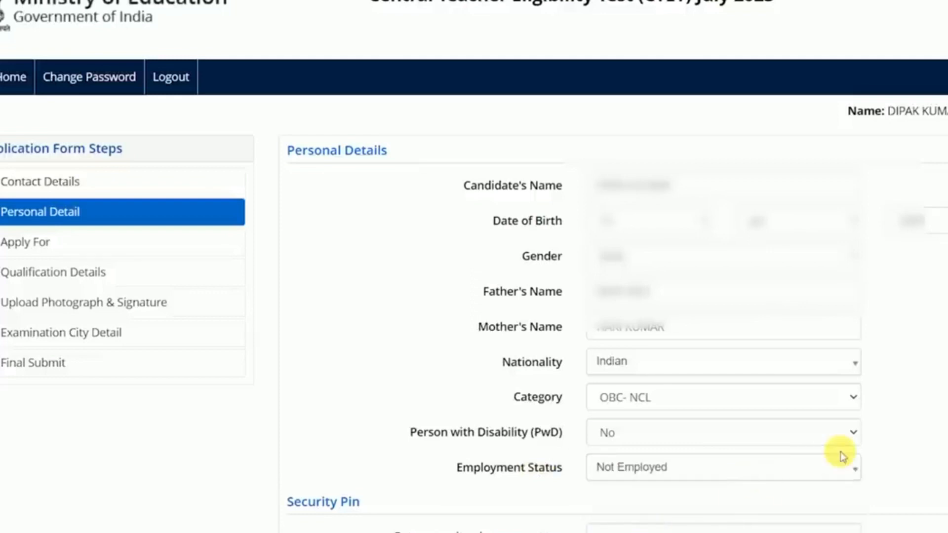
{"action": "scroll", "coordinate": [622, 386], "scroll_direction": "down", "scroll_amount": 3}
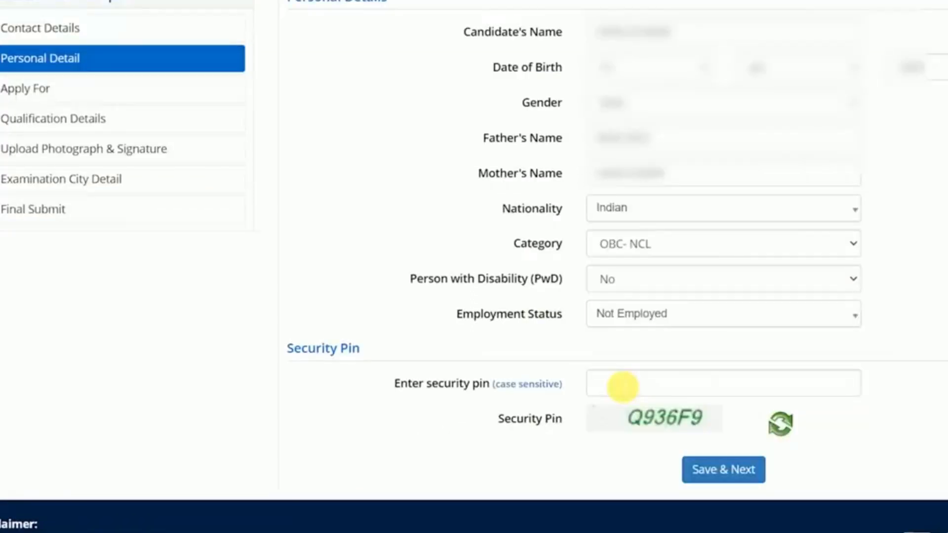
{"action": "left_click", "coordinate": [628, 321]}
{"action": "left_click", "coordinate": [626, 318]}
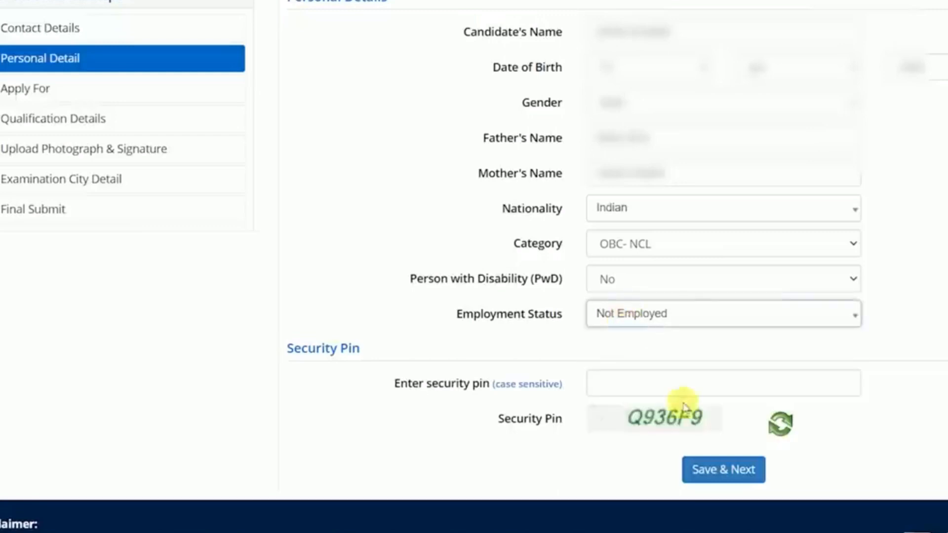
{"action": "left_click", "coordinate": [724, 480]}
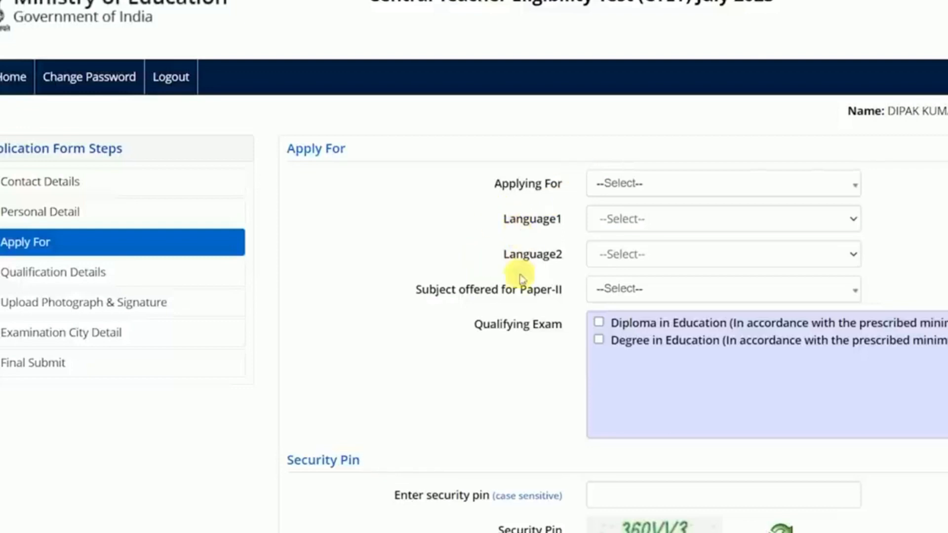
Apply for Both (Paper-I and Paper-II) with English as Language1 and Hindi as Language2.
{"action": "scroll", "coordinate": [514, 286], "scroll_direction": "down", "scroll_amount": 2}
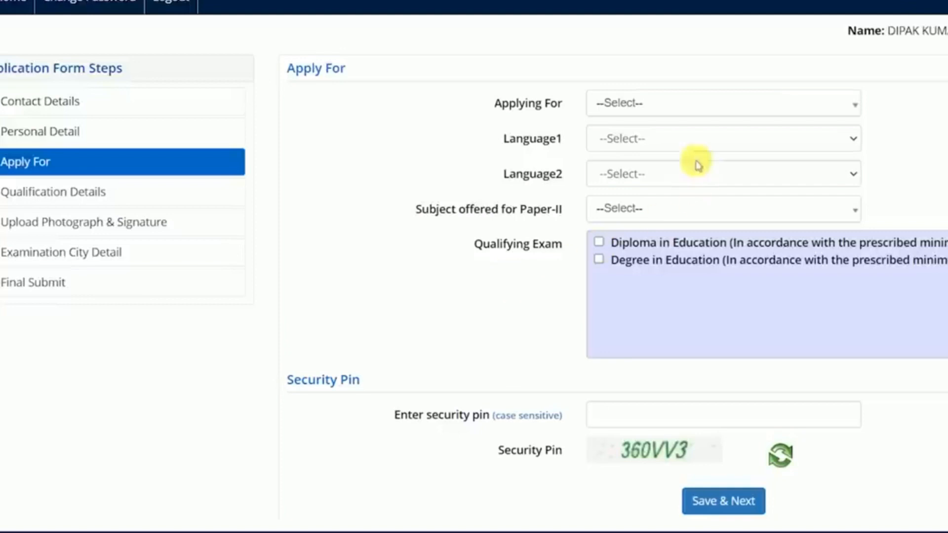
{"action": "left_click", "coordinate": [652, 111]}
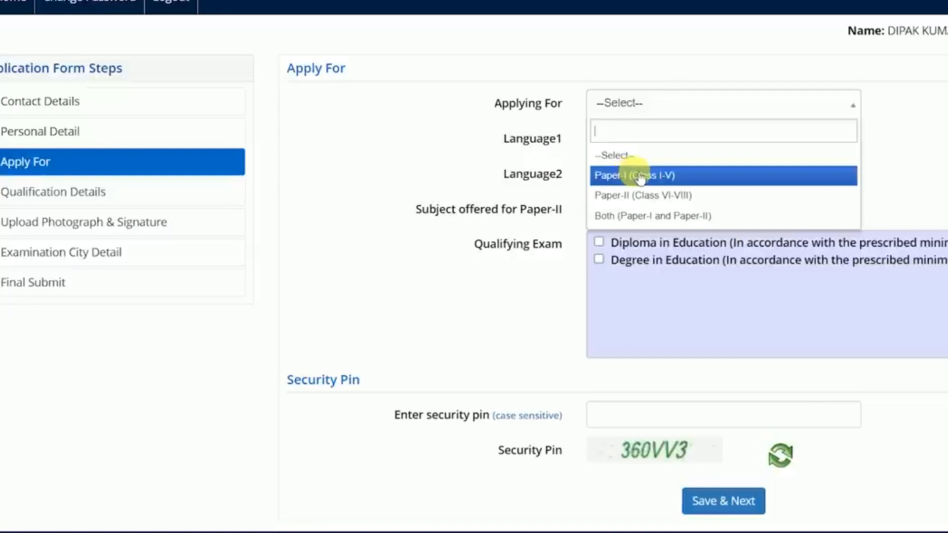
{"action": "left_click", "coordinate": [636, 216]}
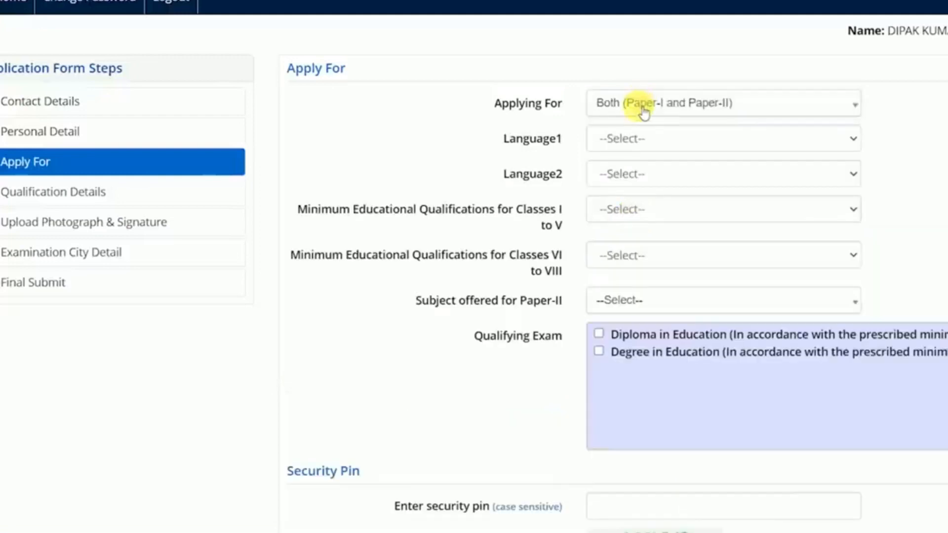
{"action": "left_click", "coordinate": [616, 137]}
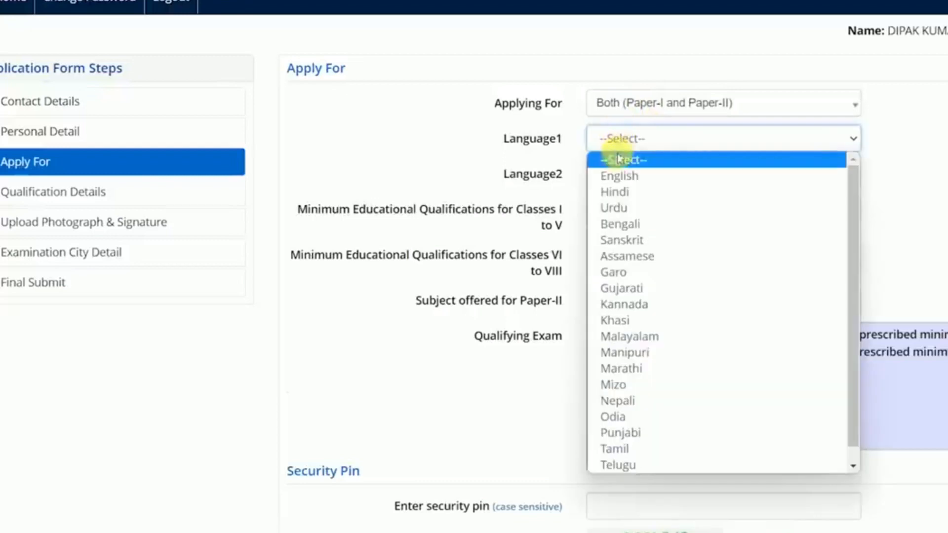
{"action": "left_click", "coordinate": [617, 173]}
{"action": "left_click", "coordinate": [618, 174]}
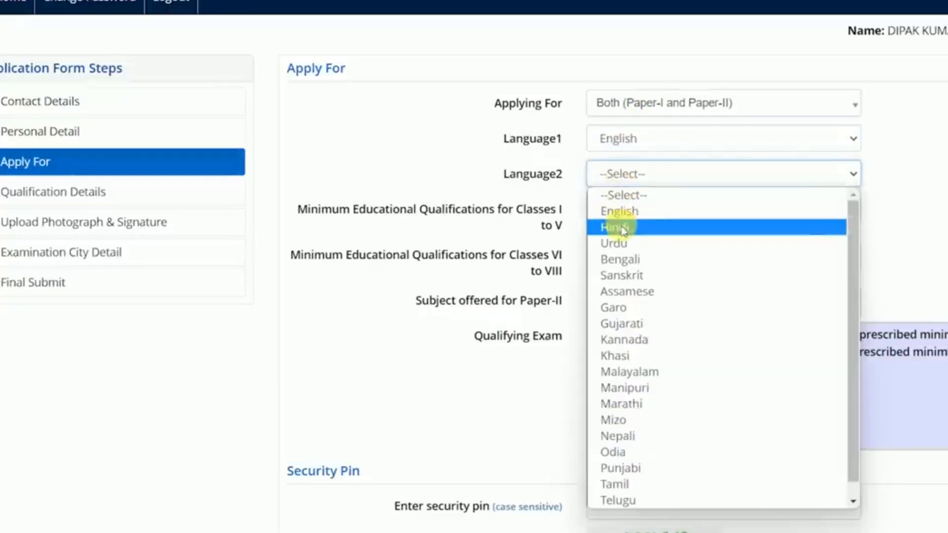
{"action": "left_click", "coordinate": [622, 228]}
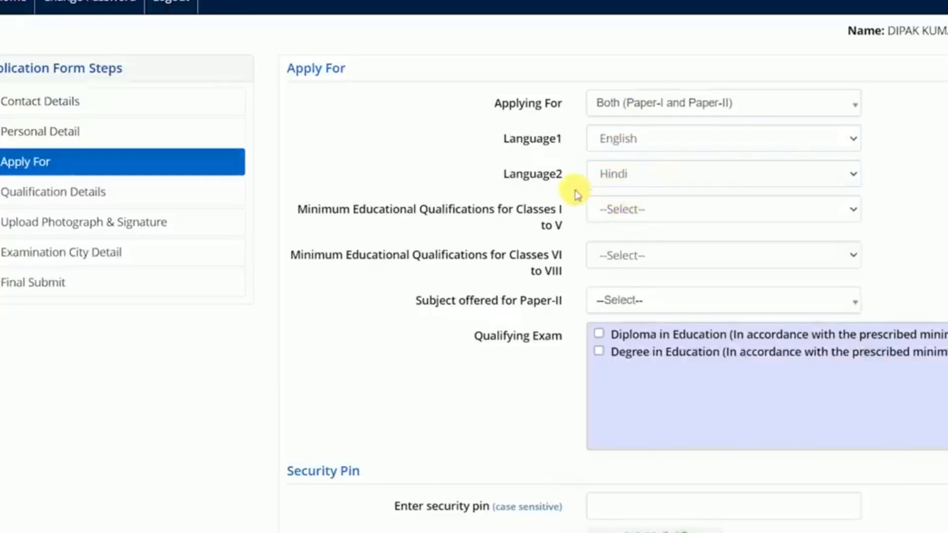
Show the Classes I–V qualification options and guide.
{"action": "left_click_drag", "start_coordinate": [365, 210], "coordinate": [554, 220]}
{"action": "left_click", "coordinate": [557, 222]}
{"action": "left_click", "coordinate": [641, 209]}
{"action": "left_click_drag", "start_coordinate": [567, 285], "coordinate": [573, 260]}
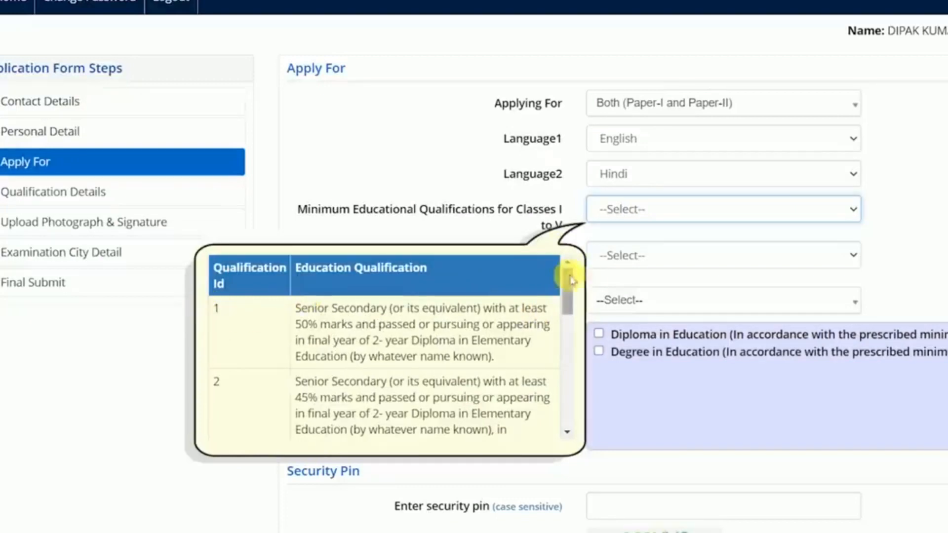
Highlight qualification rows 1–3 in the guide: senior secondary, 2-year diploma, 45% marks, NCTE.
{"action": "left_click_drag", "start_coordinate": [566, 290], "coordinate": [565, 407]}
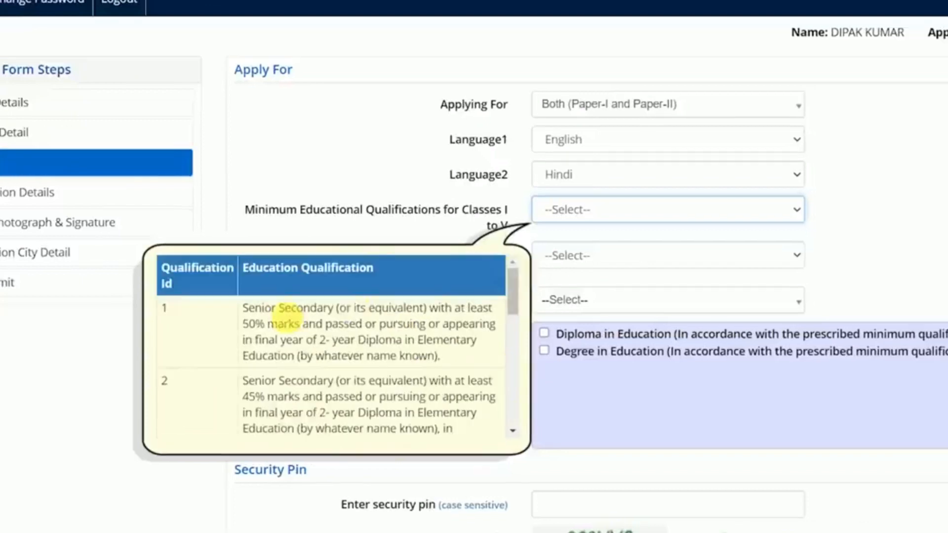
{"action": "left_click_drag", "start_coordinate": [254, 310], "coordinate": [482, 340]}
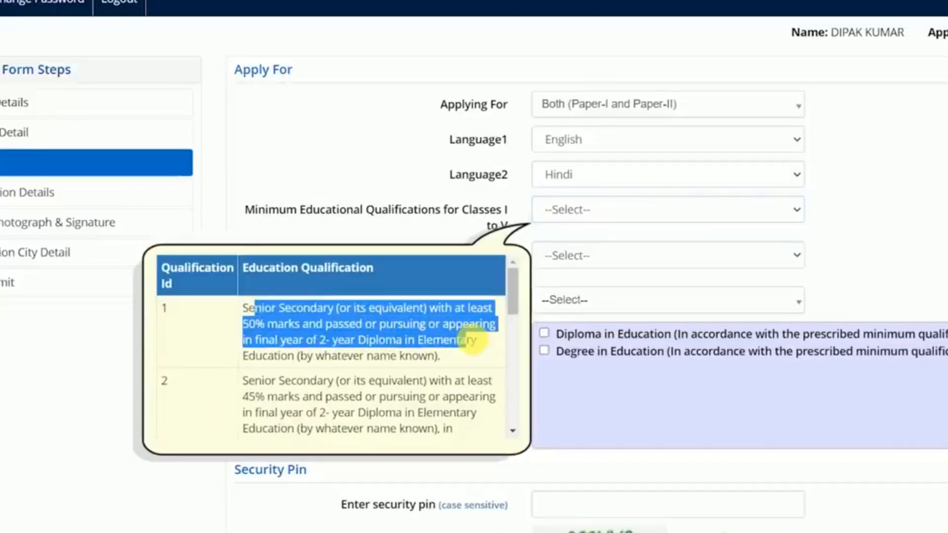
{"action": "left_click", "coordinate": [471, 339]}
{"action": "left_click_drag", "start_coordinate": [318, 339], "coordinate": [419, 355]}
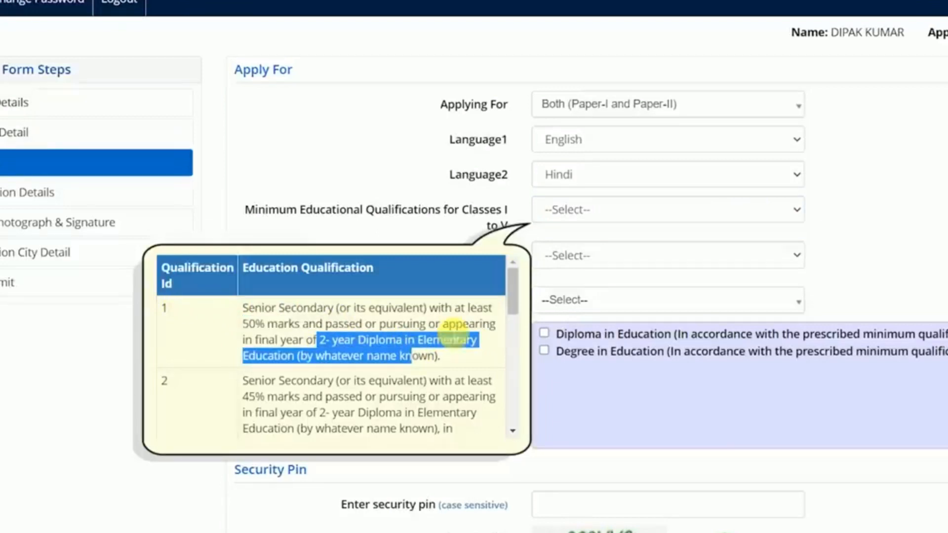
{"action": "scroll", "coordinate": [515, 291], "scroll_direction": "down", "scroll_amount": 1}
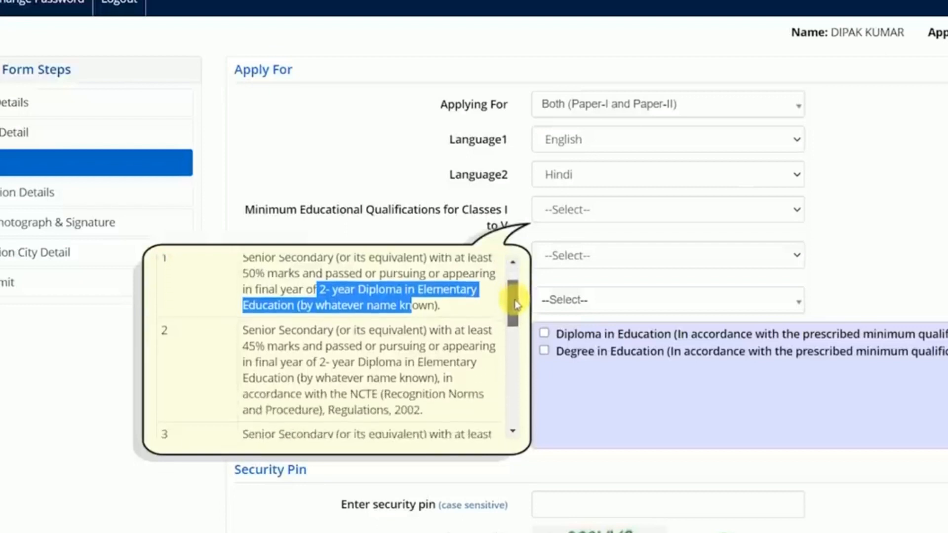
{"action": "left_click_drag", "start_coordinate": [242, 341], "coordinate": [469, 349]}
{"action": "left_click", "coordinate": [360, 355]}
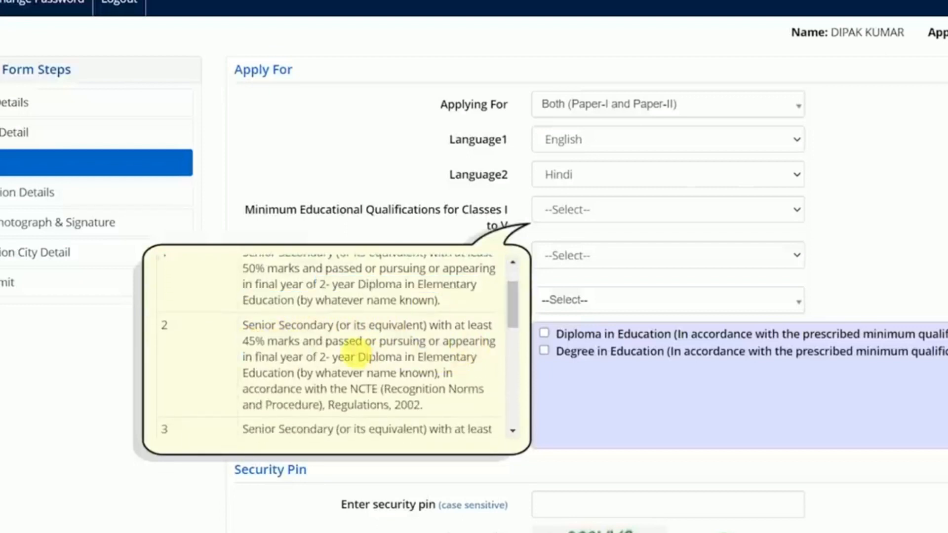
{"action": "left_click_drag", "start_coordinate": [325, 356], "coordinate": [305, 374]}
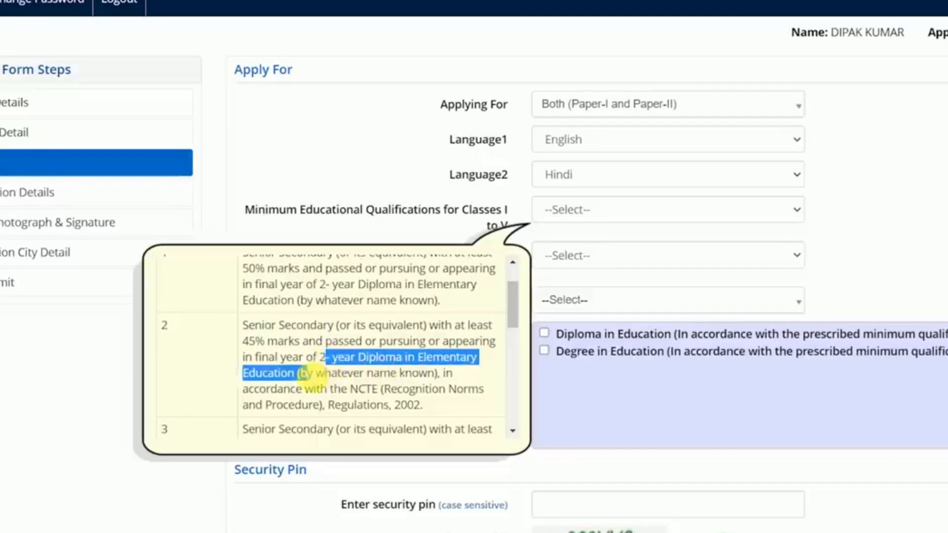
{"action": "left_click", "coordinate": [306, 375]}
{"action": "double_click", "coordinate": [363, 389]}
{"action": "left_click", "coordinate": [382, 390]}
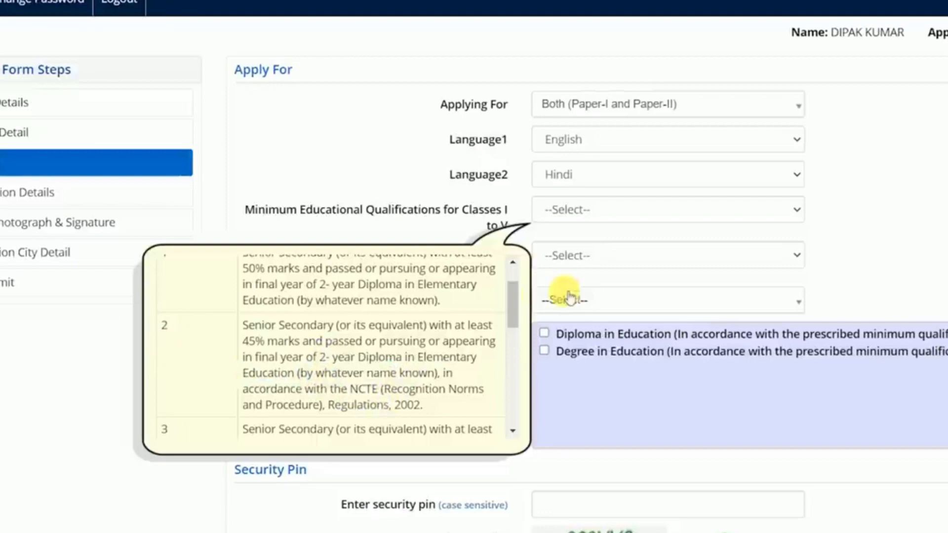
{"action": "left_click_drag", "start_coordinate": [512, 305], "coordinate": [517, 333]}
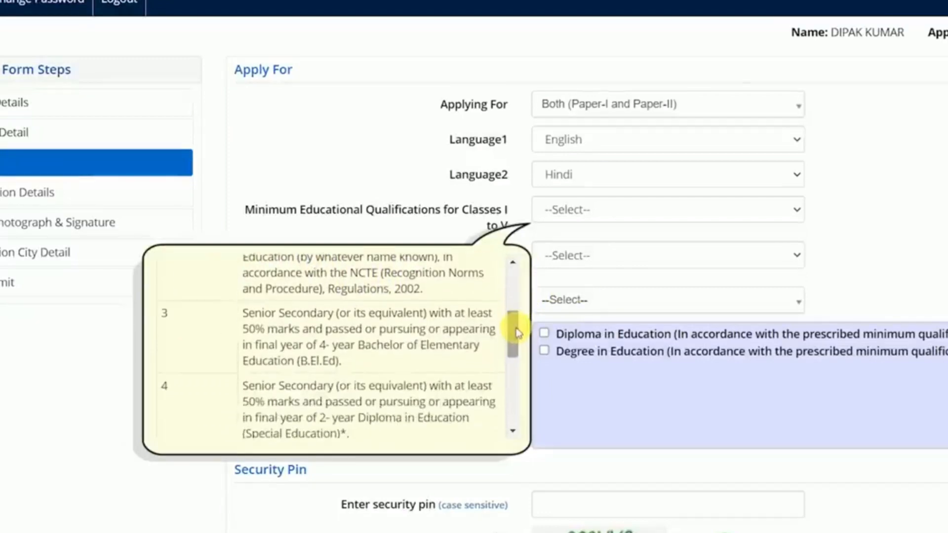
{"action": "left_click_drag", "start_coordinate": [242, 313], "coordinate": [357, 328]}
{"action": "left_click", "coordinate": [358, 329]}
{"action": "left_click_drag", "start_coordinate": [265, 328], "coordinate": [344, 330]}
{"action": "left_click", "coordinate": [345, 329]}
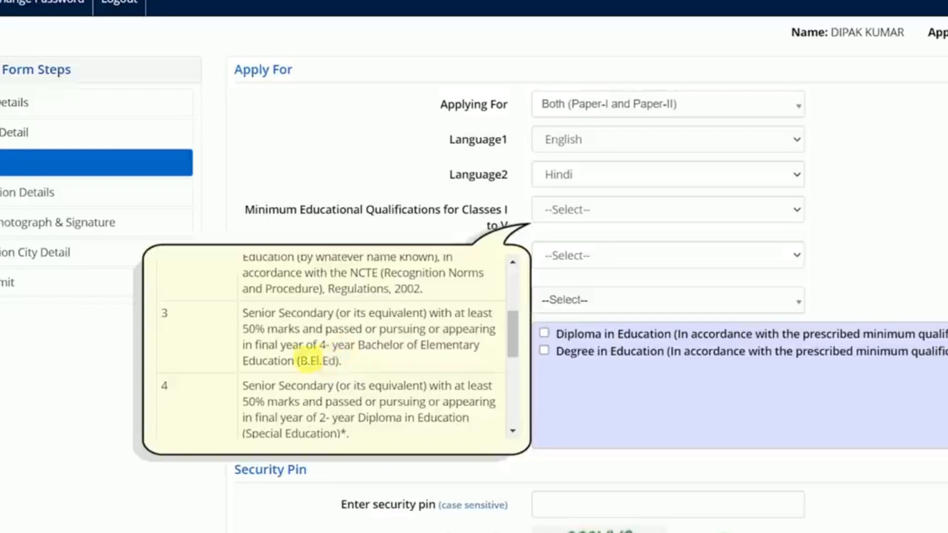
Highlight rows 4–6 (Special Education, graduation, B.Ed, post-graduation), then show Classes I–V qualification choices.
{"action": "left_click_drag", "start_coordinate": [513, 332], "coordinate": [516, 359]}
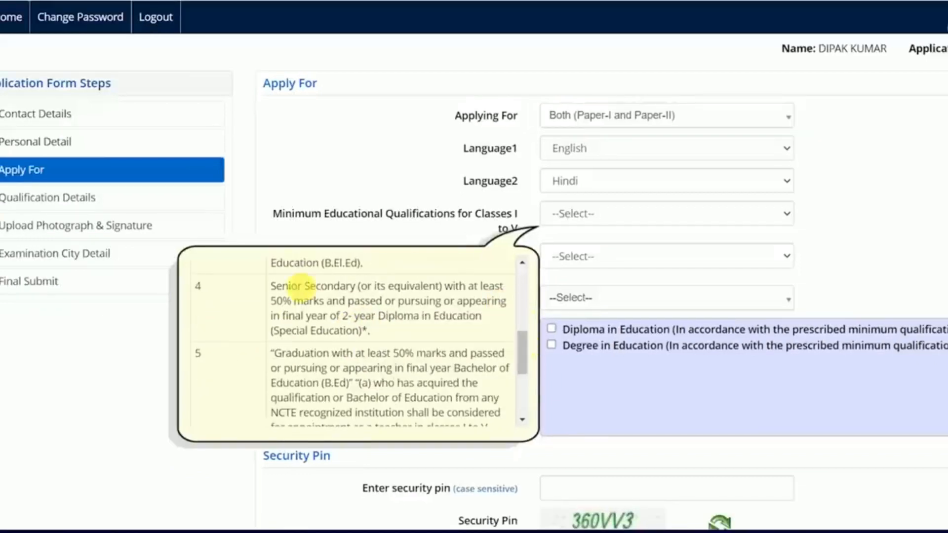
{"action": "left_click_drag", "start_coordinate": [280, 288], "coordinate": [338, 302]}
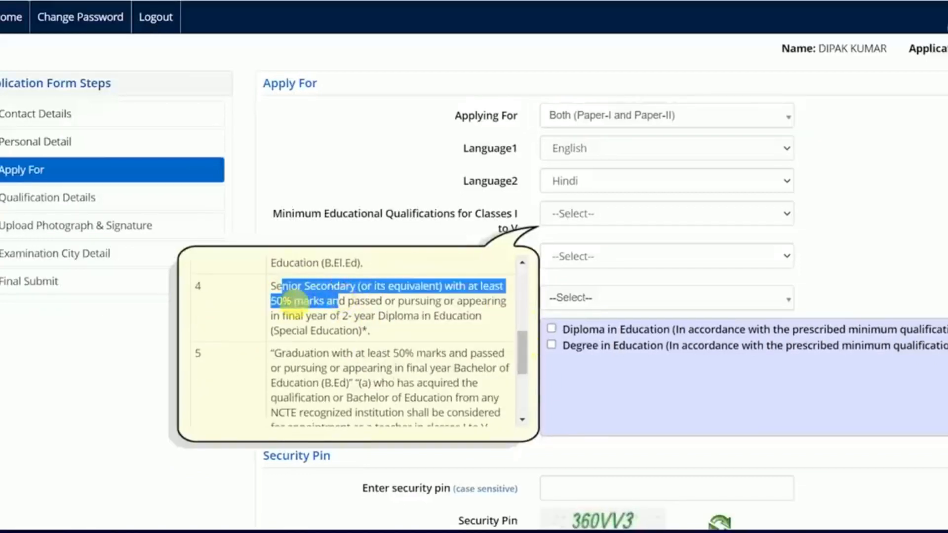
{"action": "left_click", "coordinate": [291, 303]}
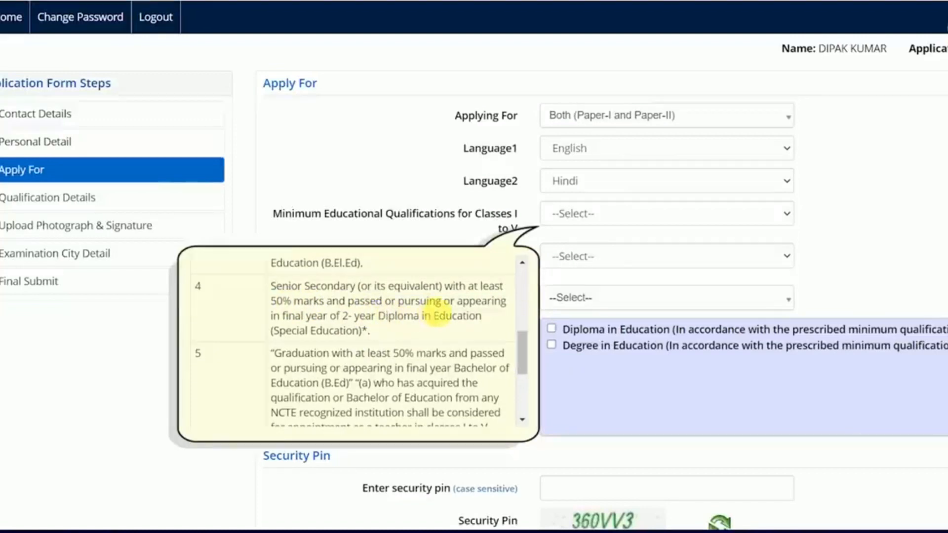
{"action": "left_click_drag", "start_coordinate": [354, 320], "coordinate": [423, 318]}
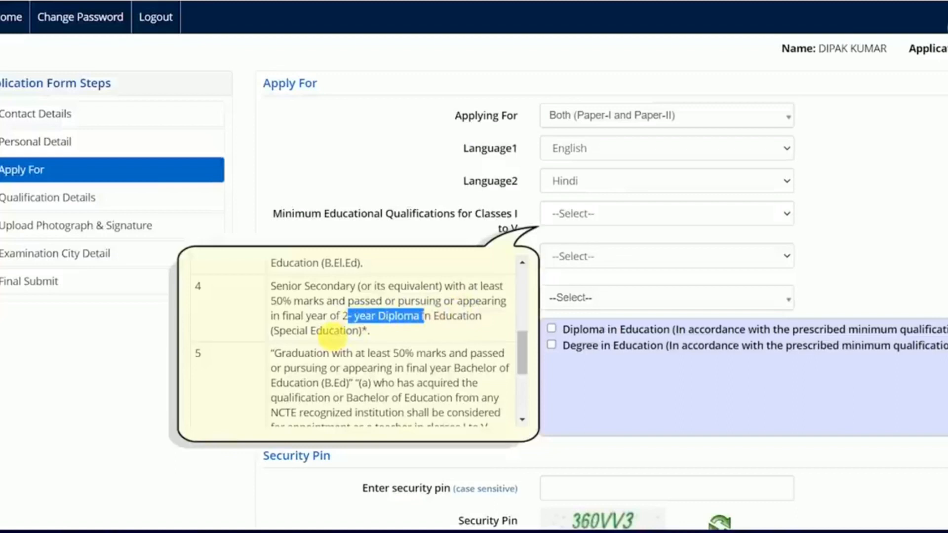
{"action": "left_click_drag", "start_coordinate": [278, 336], "coordinate": [347, 336]}
{"action": "left_click", "coordinate": [353, 338]}
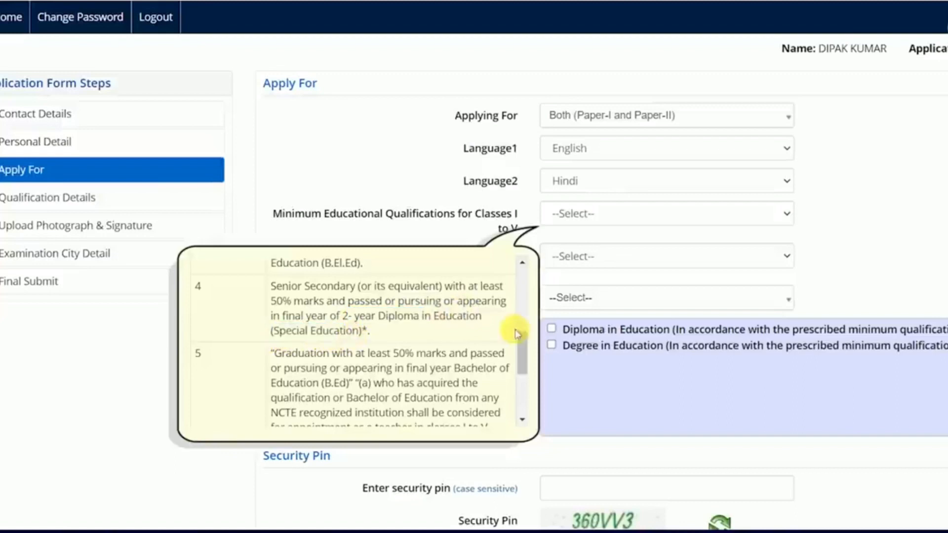
{"action": "left_click_drag", "start_coordinate": [520, 345], "coordinate": [520, 365]}
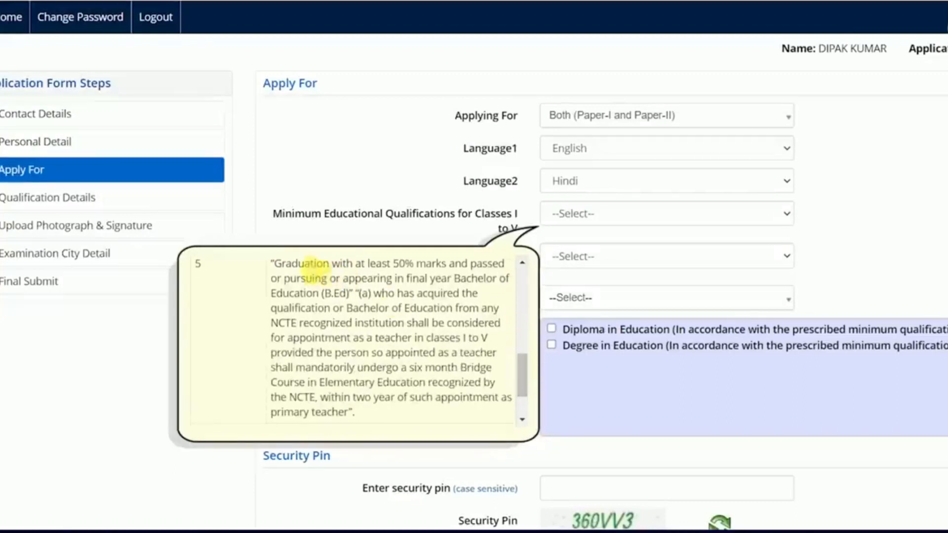
{"action": "left_click_drag", "start_coordinate": [275, 266], "coordinate": [365, 274]}
{"action": "left_click", "coordinate": [299, 338]}
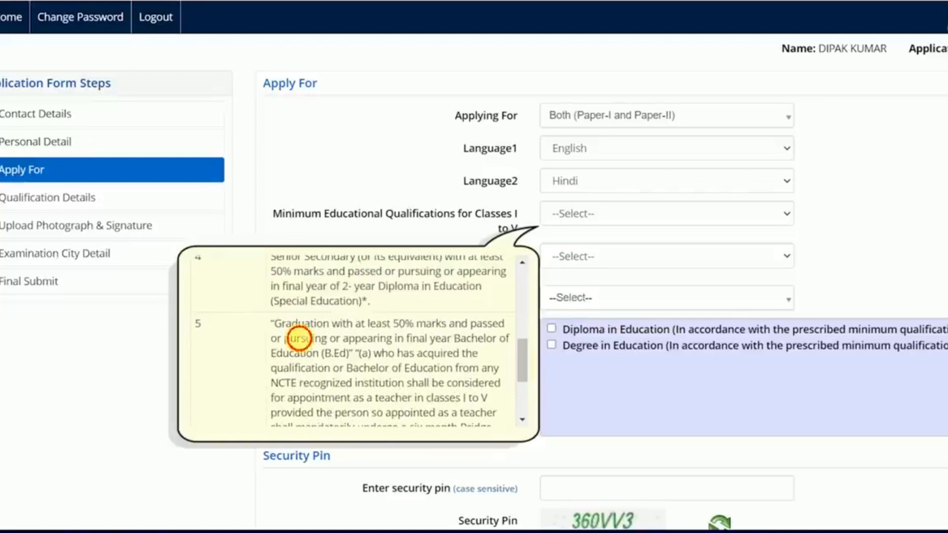
{"action": "left_click_drag", "start_coordinate": [322, 354], "coordinate": [357, 355]}
{"action": "left_click", "coordinate": [357, 355]}
{"action": "left_click_drag", "start_coordinate": [522, 364], "coordinate": [523, 404]}
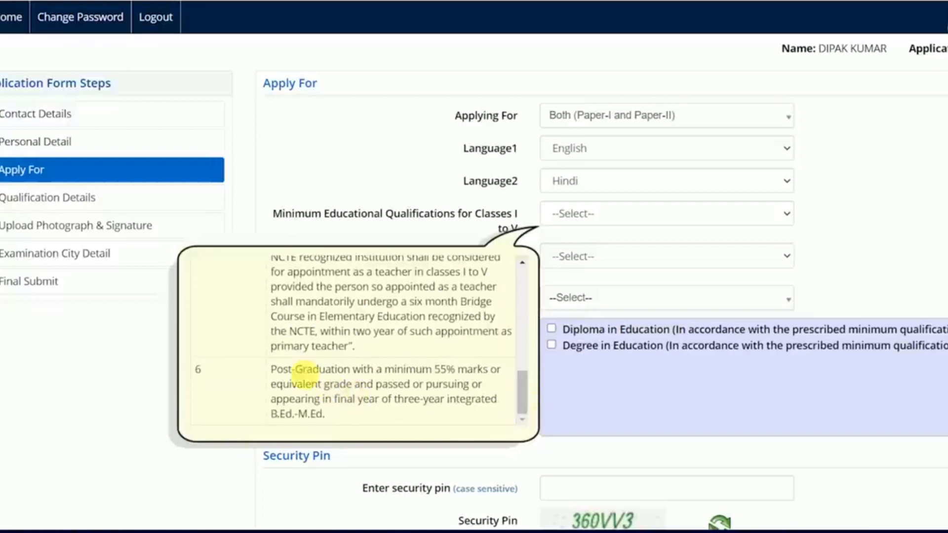
{"action": "left_click_drag", "start_coordinate": [281, 370], "coordinate": [419, 384]}
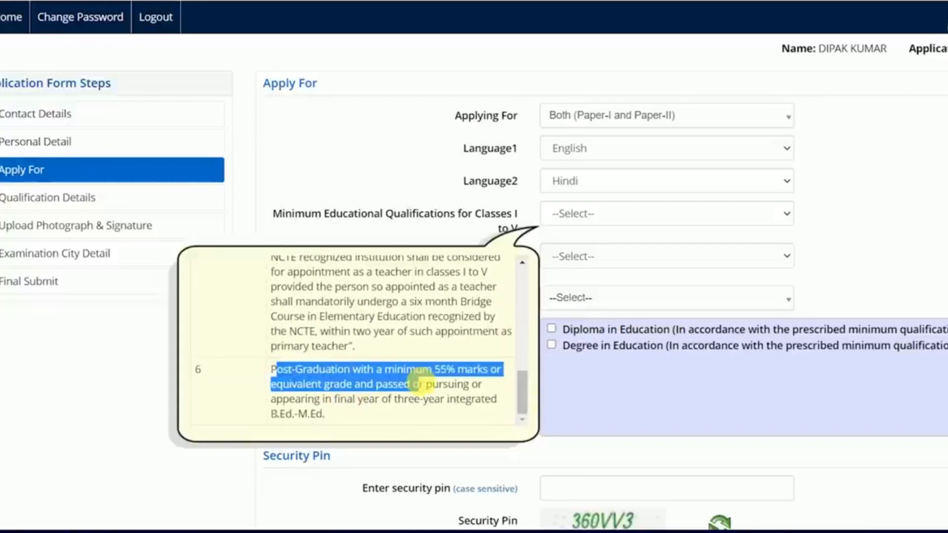
{"action": "left_click", "coordinate": [419, 384]}
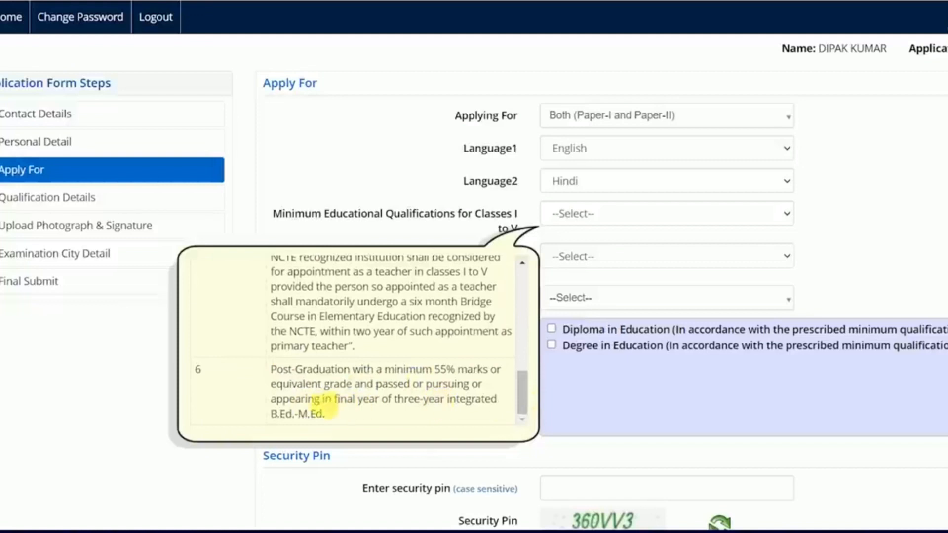
{"action": "left_click_drag", "start_coordinate": [340, 407], "coordinate": [421, 410]}
{"action": "left_click", "coordinate": [420, 410]}
{"action": "left_click_drag", "start_coordinate": [519, 402], "coordinate": [522, 286]}
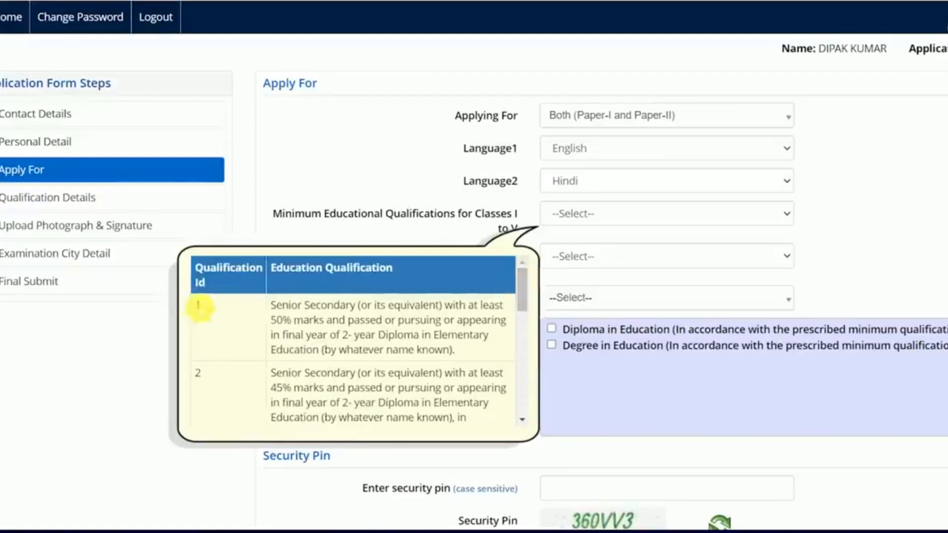
{"action": "left_click", "coordinate": [691, 213]}
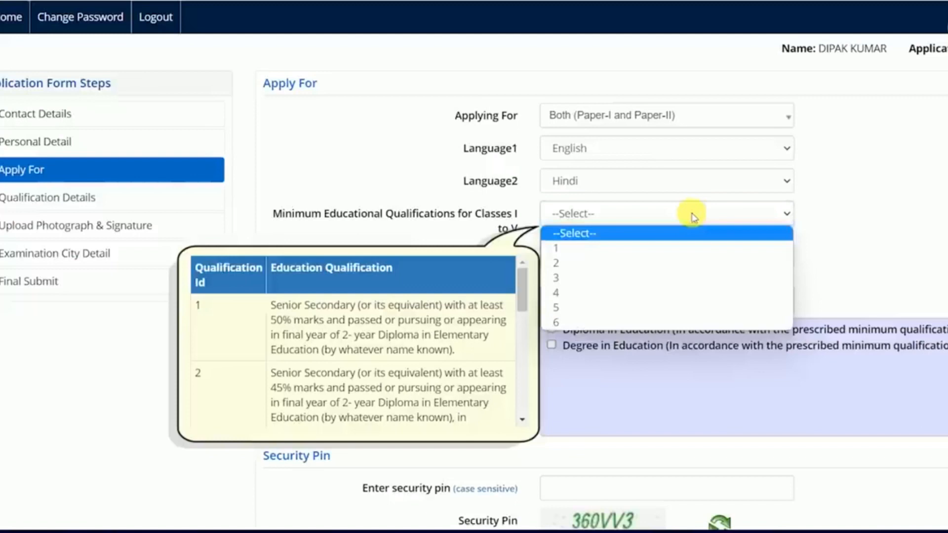
Choose qualification 1 for Classes I–V and qualification 2 for Classes VI–VIII.
{"action": "left_click", "coordinate": [567, 249]}
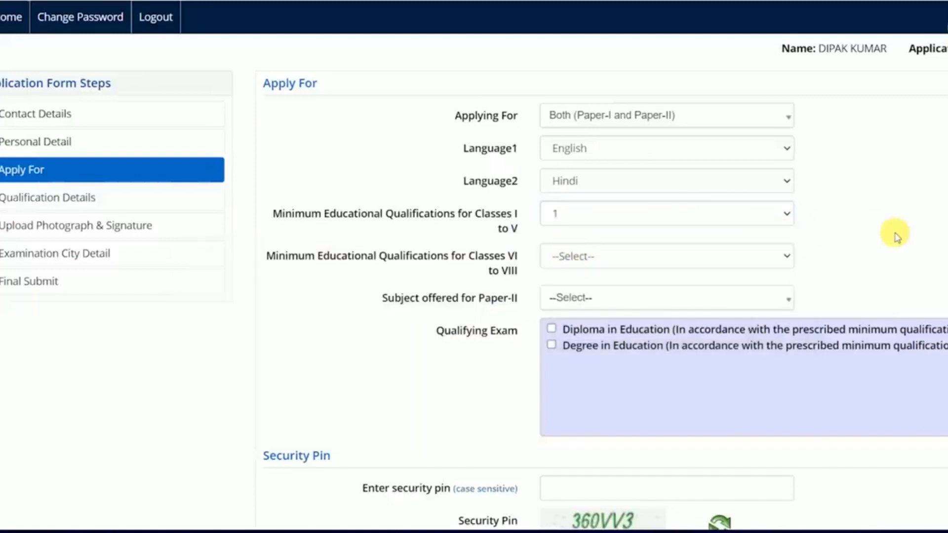
{"action": "scroll", "coordinate": [896, 232], "scroll_direction": "down", "scroll_amount": 2}
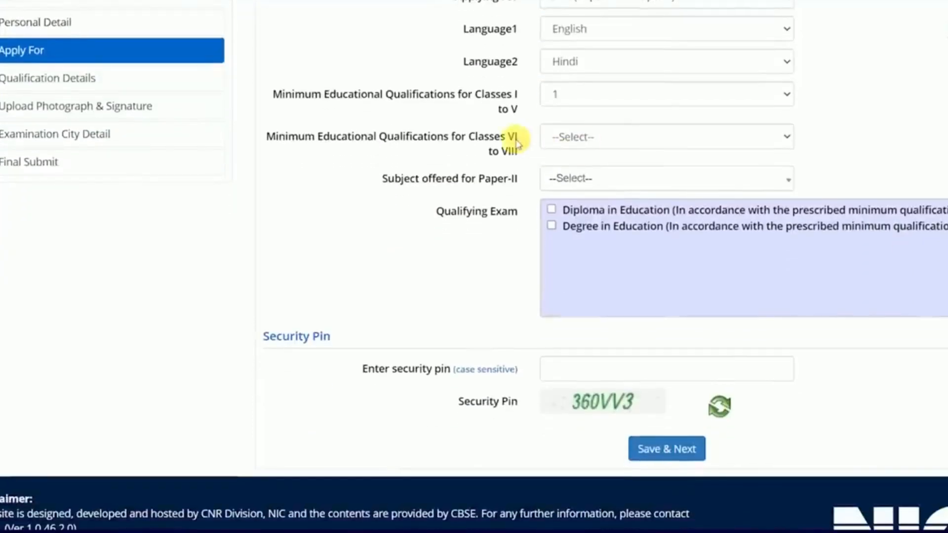
{"action": "left_click_drag", "start_coordinate": [409, 138], "coordinate": [480, 147]}
{"action": "left_click", "coordinate": [481, 147]}
{"action": "left_click", "coordinate": [587, 145]}
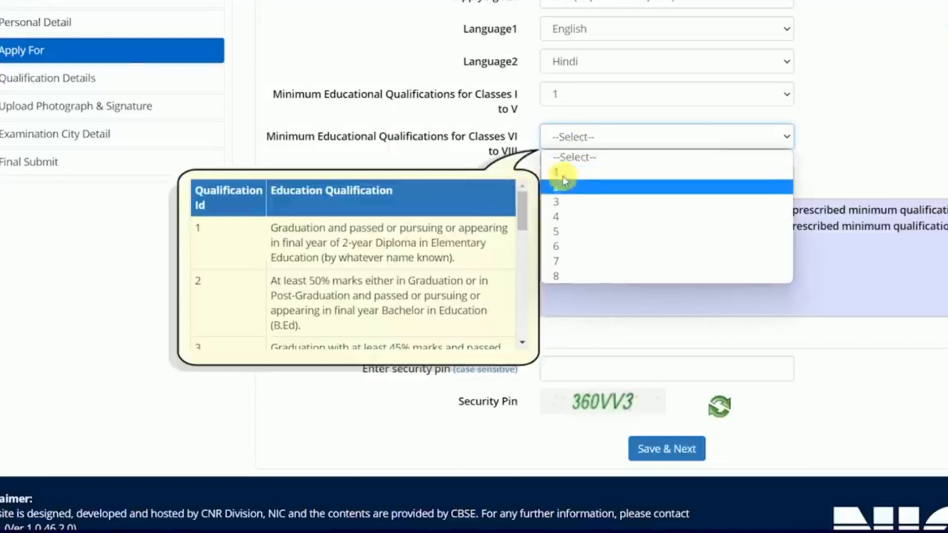
{"action": "mouse_move", "coordinate": [523, 212]}
{"action": "left_mouse_down"}
{"action": "mouse_move", "coordinate": [520, 327]}
{"action": "mouse_move", "coordinate": [514, 197]}
{"action": "left_mouse_up"}
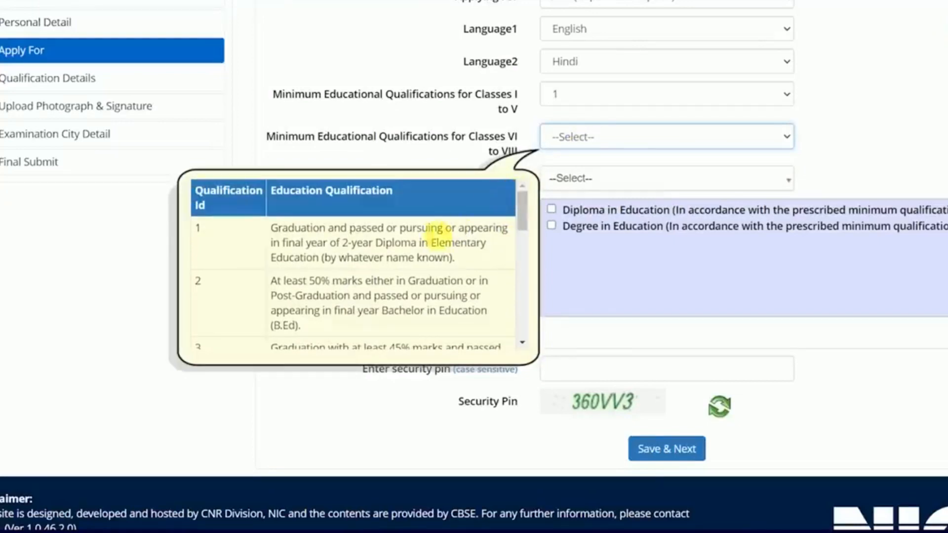
{"action": "left_click_drag", "start_coordinate": [271, 228], "coordinate": [448, 230]}
{"action": "left_click", "coordinate": [450, 239]}
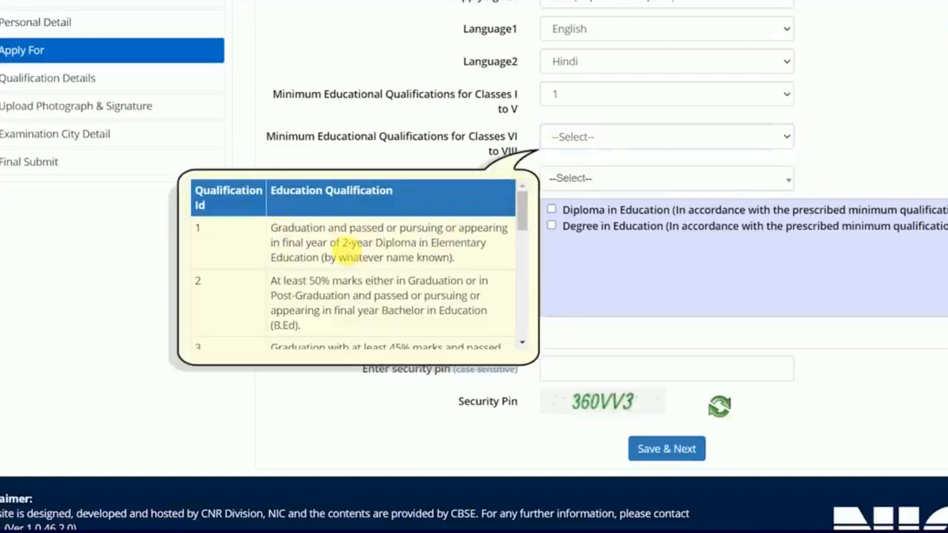
{"action": "left_click", "coordinate": [568, 137]}
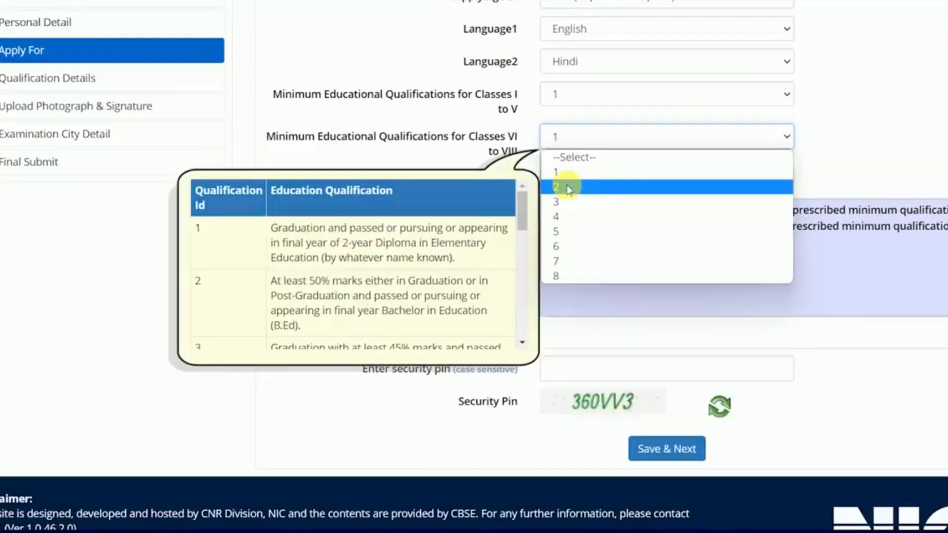
{"action": "left_click", "coordinate": [568, 187]}
Set the Paper-II subject to Social Science instead of Mathematics & Science.
{"action": "scroll", "coordinate": [567, 182], "scroll_direction": "down", "scroll_amount": 1}
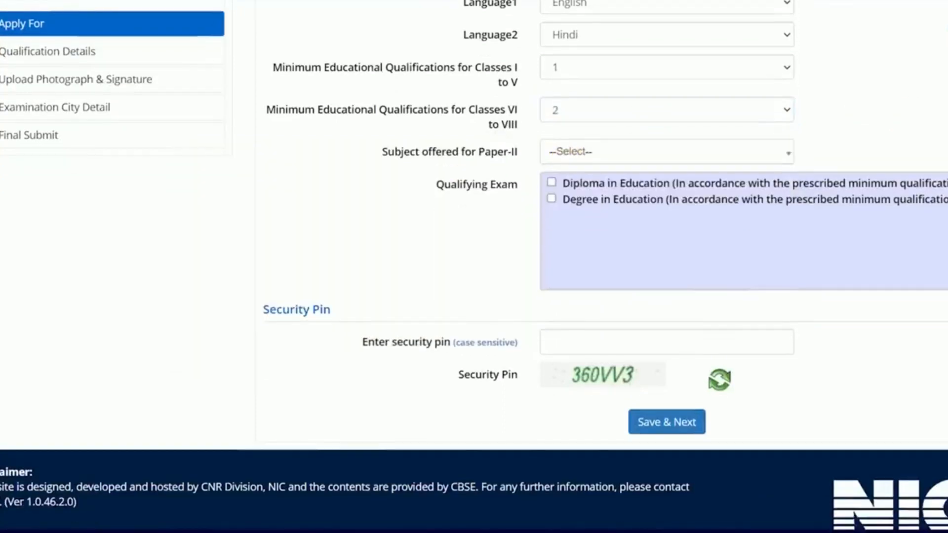
{"action": "left_click_drag", "start_coordinate": [420, 153], "coordinate": [488, 156]}
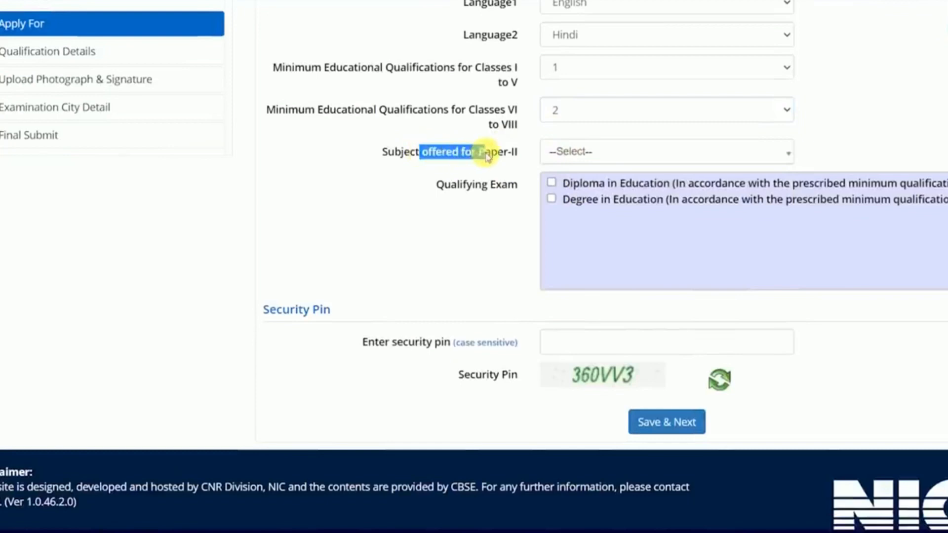
{"action": "left_click", "coordinate": [599, 153]}
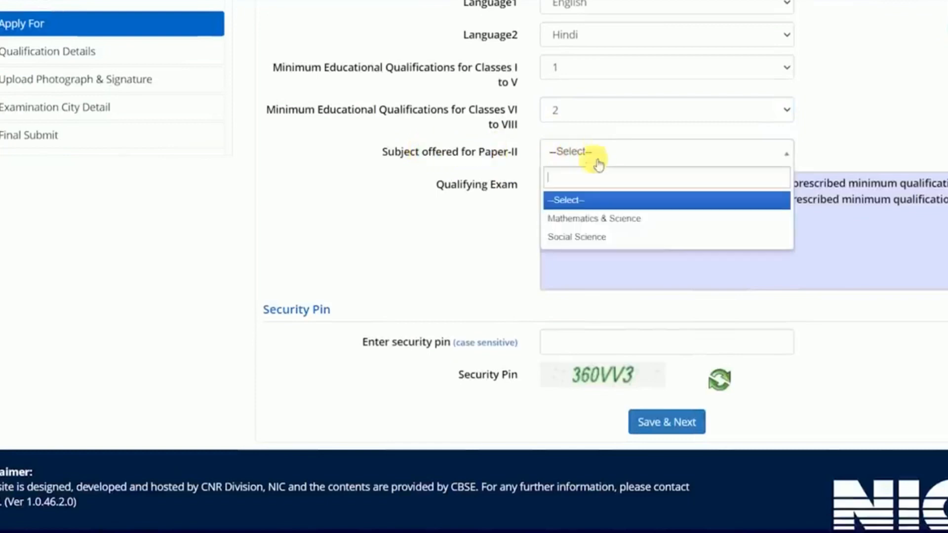
{"action": "left_click", "coordinate": [595, 228]}
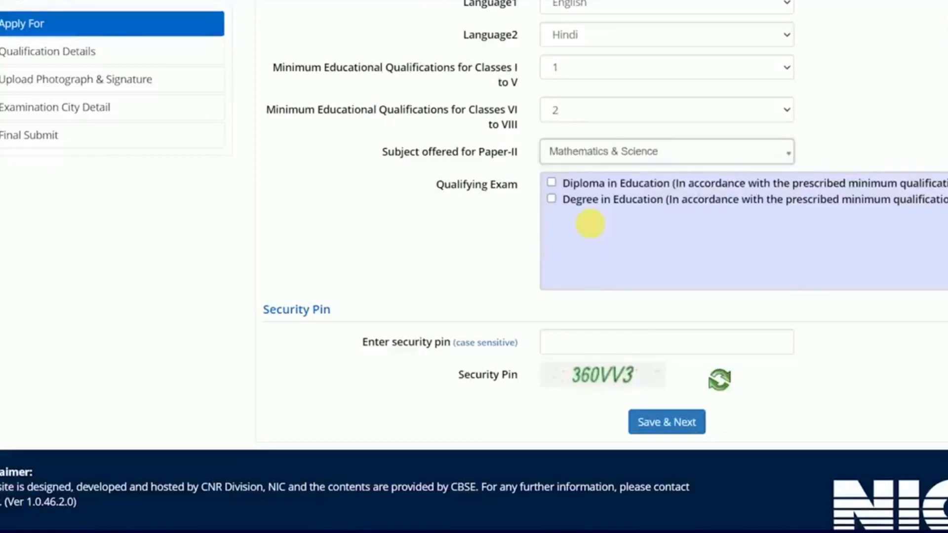
{"action": "left_click", "coordinate": [586, 152]}
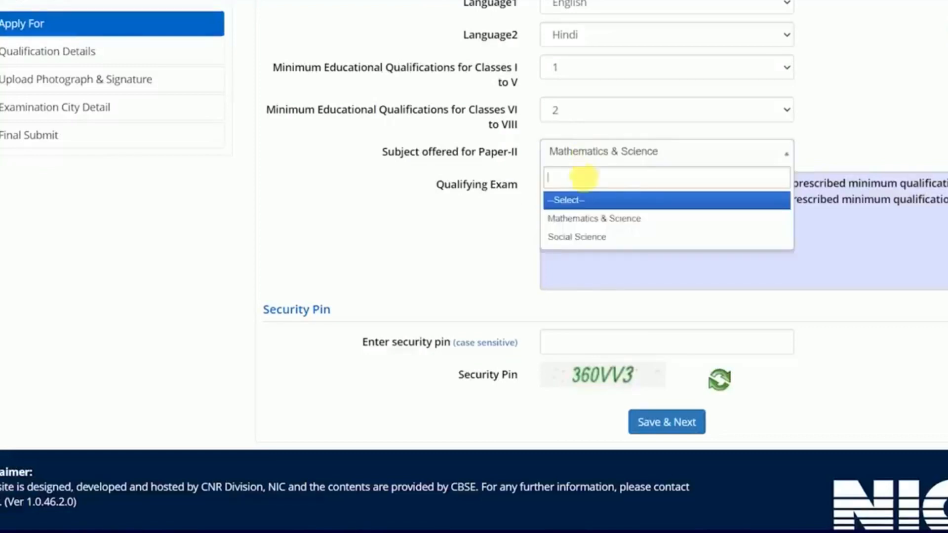
{"action": "left_click", "coordinate": [579, 239]}
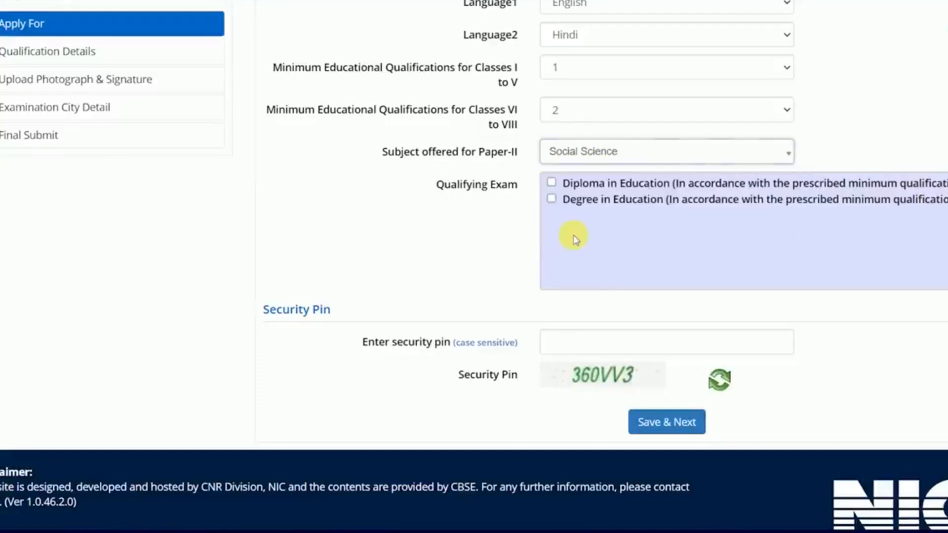
Leave only Diploma in Education ticked as qualifying exam and click into the security pin field.
{"action": "left_click_drag", "start_coordinate": [436, 184], "coordinate": [510, 196]}
{"action": "left_click", "coordinate": [509, 193]}
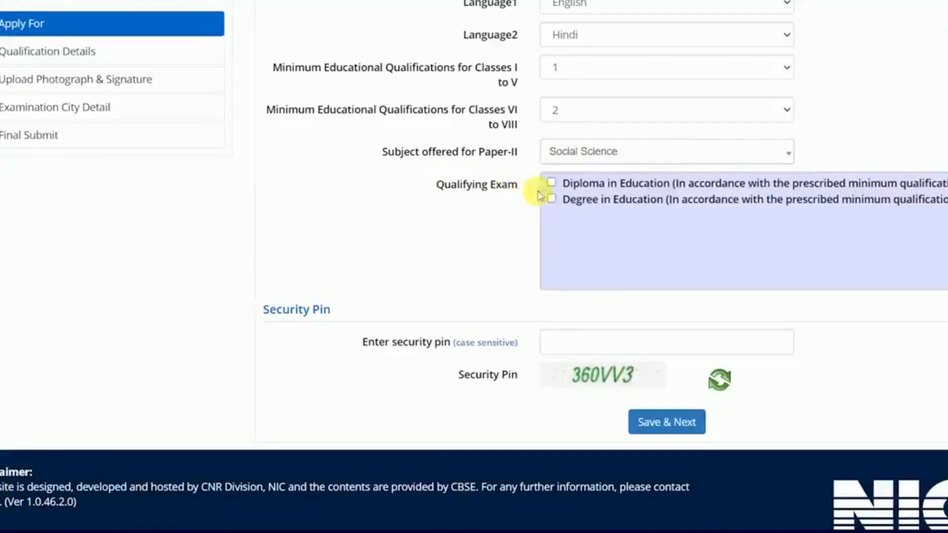
{"action": "left_click", "coordinate": [553, 183]}
{"action": "left_click", "coordinate": [551, 199]}
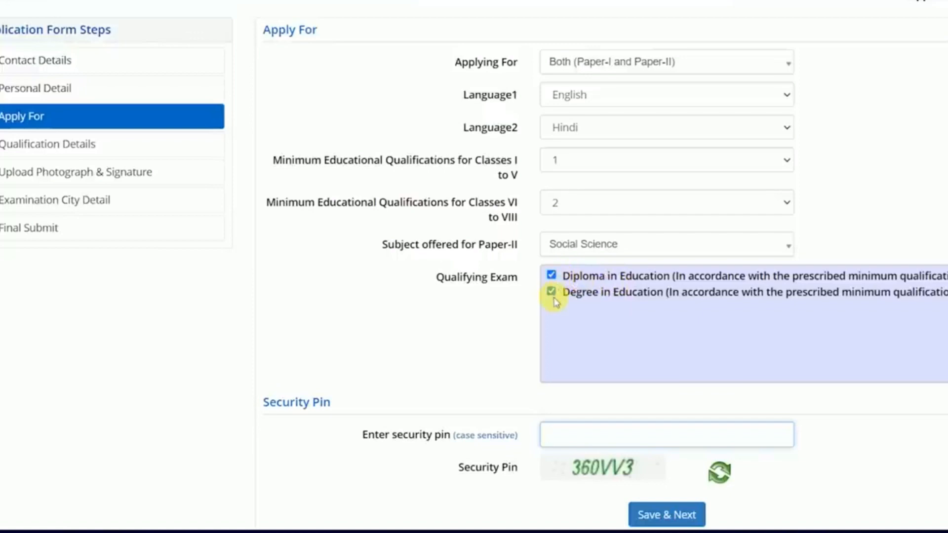
{"action": "scroll", "coordinate": [553, 292], "scroll_direction": "down", "scroll_amount": 2}
{"action": "left_click", "coordinate": [550, 209]}
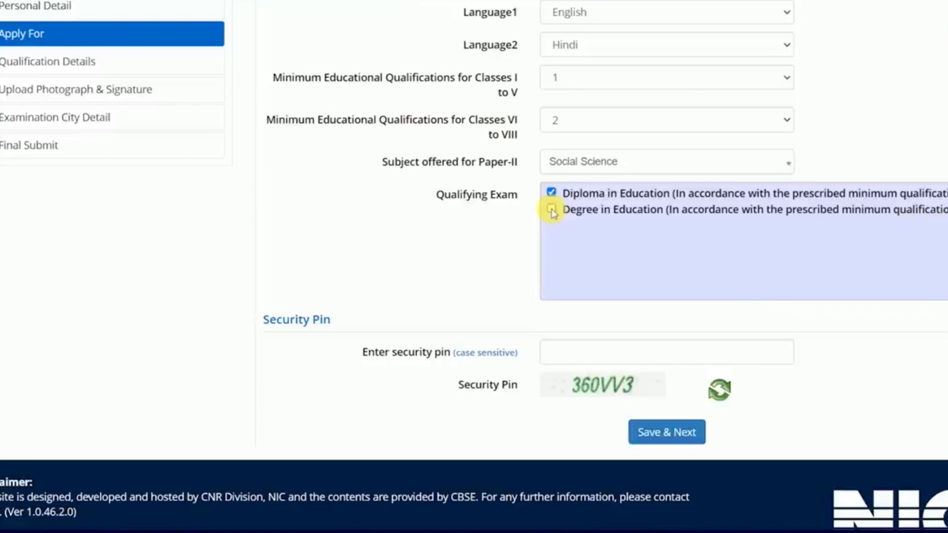
{"action": "left_click", "coordinate": [599, 359]}
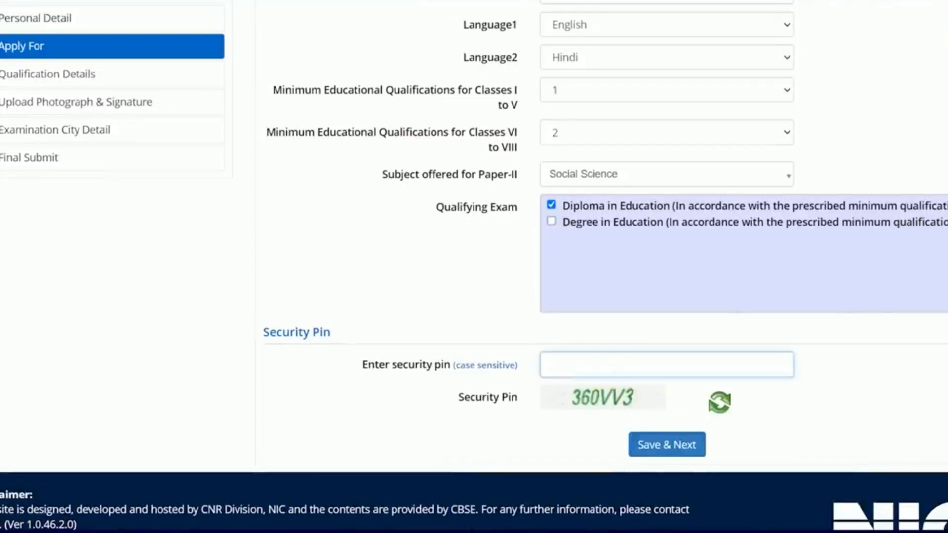
{"action": "scroll", "coordinate": [598, 359], "scroll_direction": "up", "scroll_amount": 2}
Apply for Paper-I only, with qualification 1 and Diploma in Education ticked.
{"action": "left_click", "coordinate": [630, 94]}
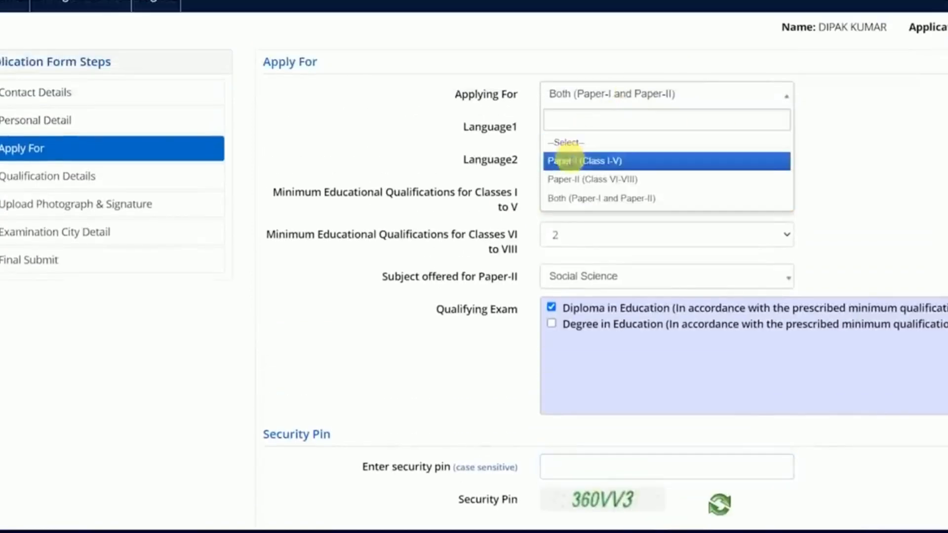
{"action": "left_click", "coordinate": [570, 159]}
{"action": "left_click", "coordinate": [593, 129]}
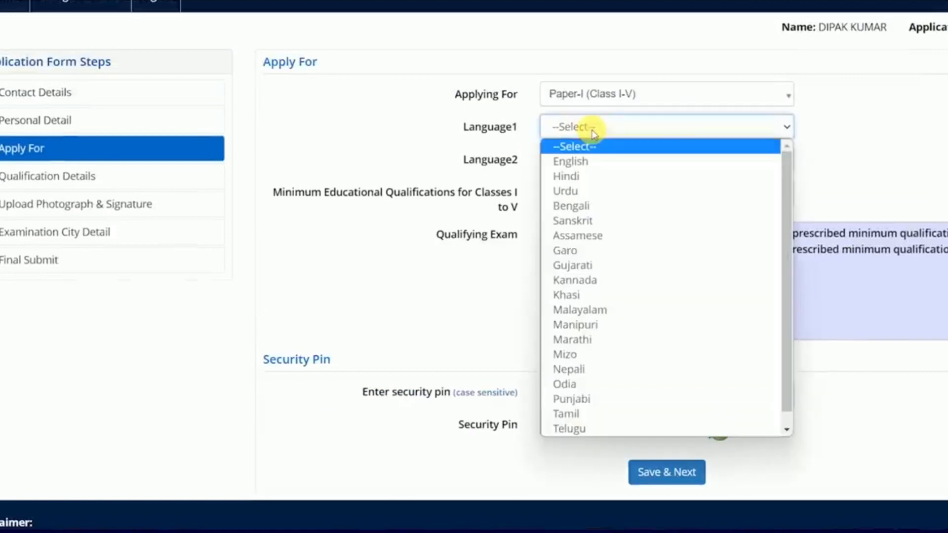
{"action": "left_click", "coordinate": [492, 140]}
{"action": "left_click", "coordinate": [571, 194]}
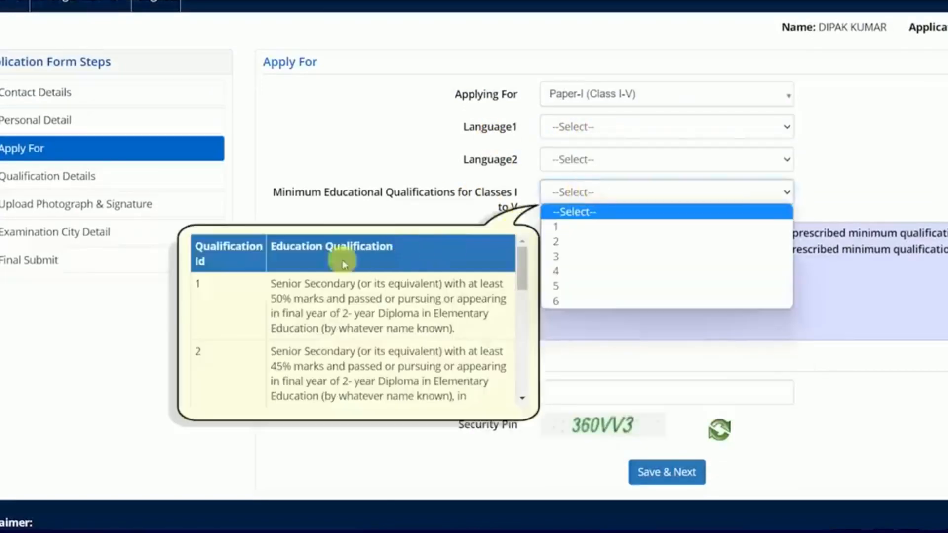
{"action": "left_click", "coordinate": [570, 229]}
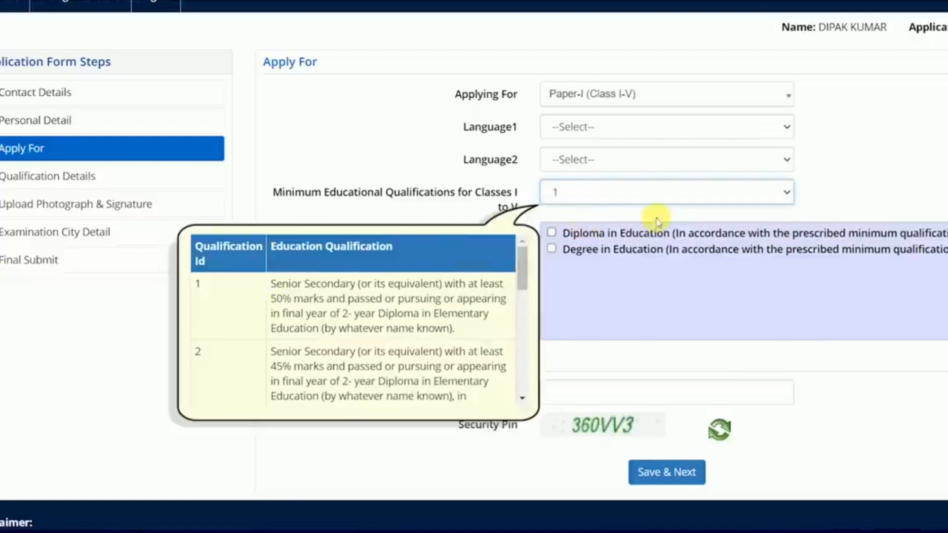
{"action": "left_click", "coordinate": [552, 233]}
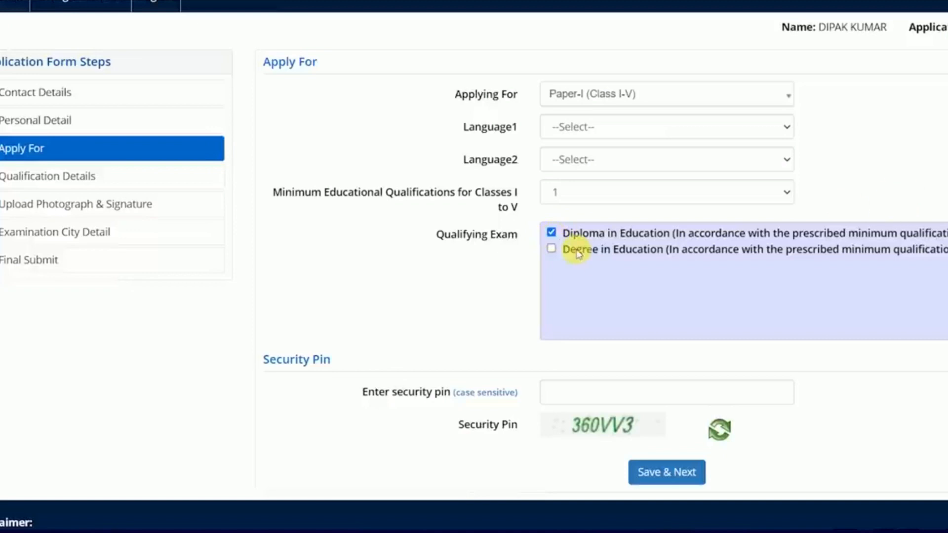
Switch to Paper-II only with qualification 1, Mathematics & Science, and Degree in Education.
{"action": "left_click", "coordinate": [598, 96]}
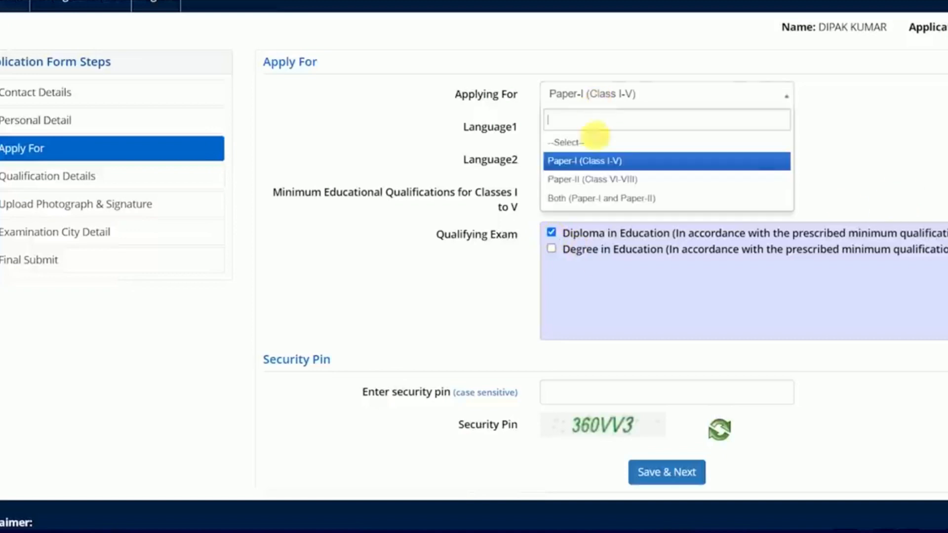
{"action": "left_click", "coordinate": [579, 180]}
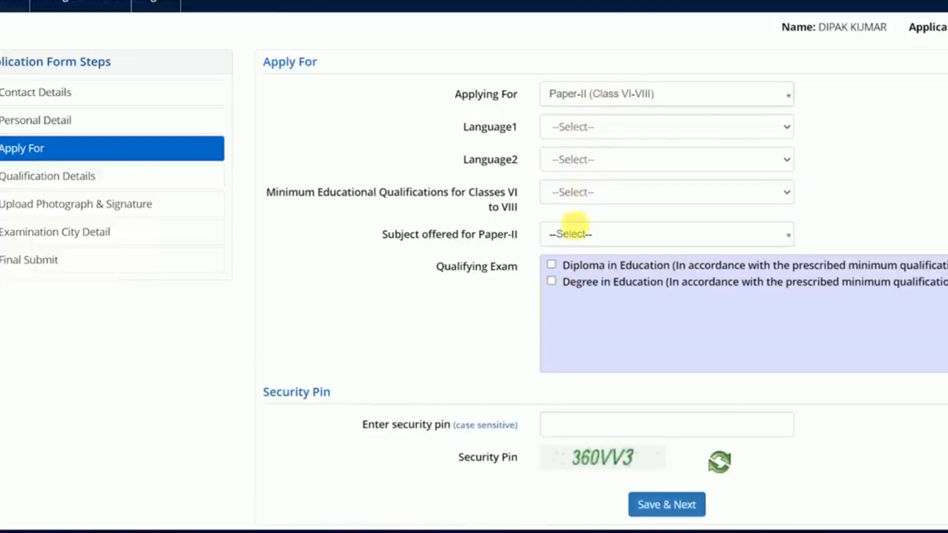
{"action": "left_click", "coordinate": [592, 207]}
{"action": "left_click_drag", "start_coordinate": [522, 253], "coordinate": [509, 233]}
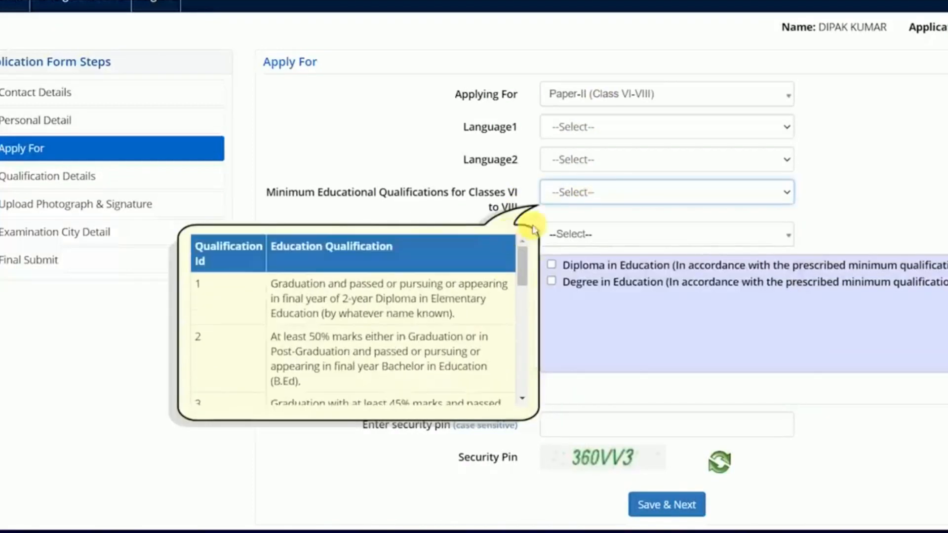
{"action": "left_click", "coordinate": [603, 192]}
{"action": "left_click", "coordinate": [567, 226]}
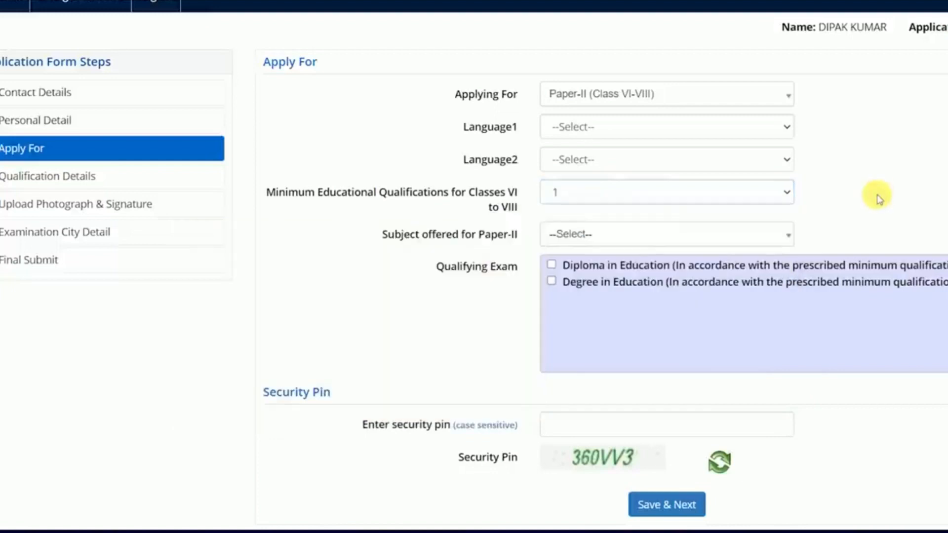
{"action": "left_click", "coordinate": [599, 234]}
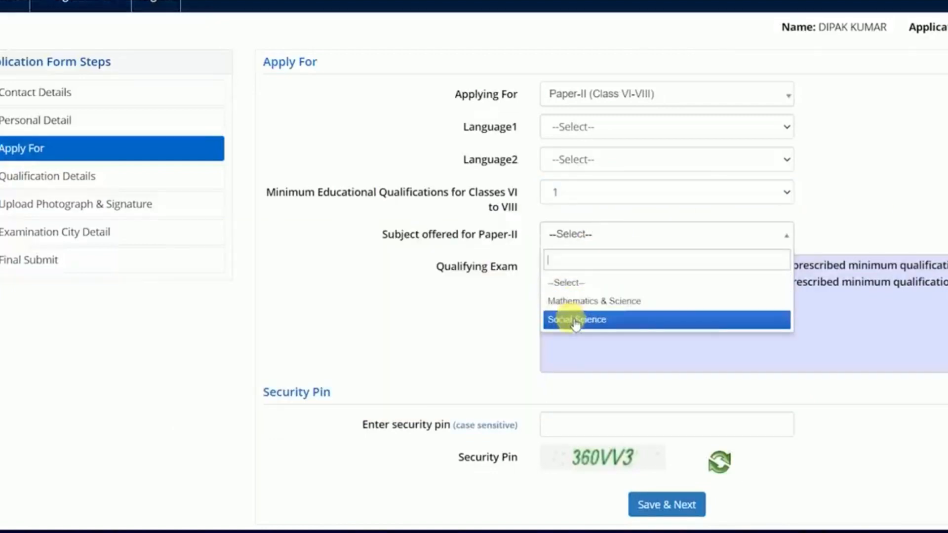
{"action": "left_click", "coordinate": [585, 305]}
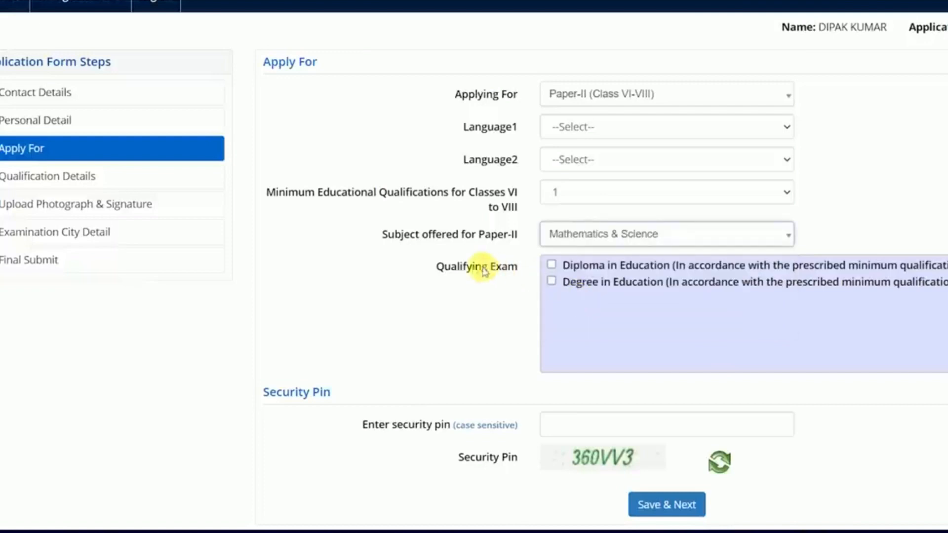
{"action": "left_click", "coordinate": [552, 281]}
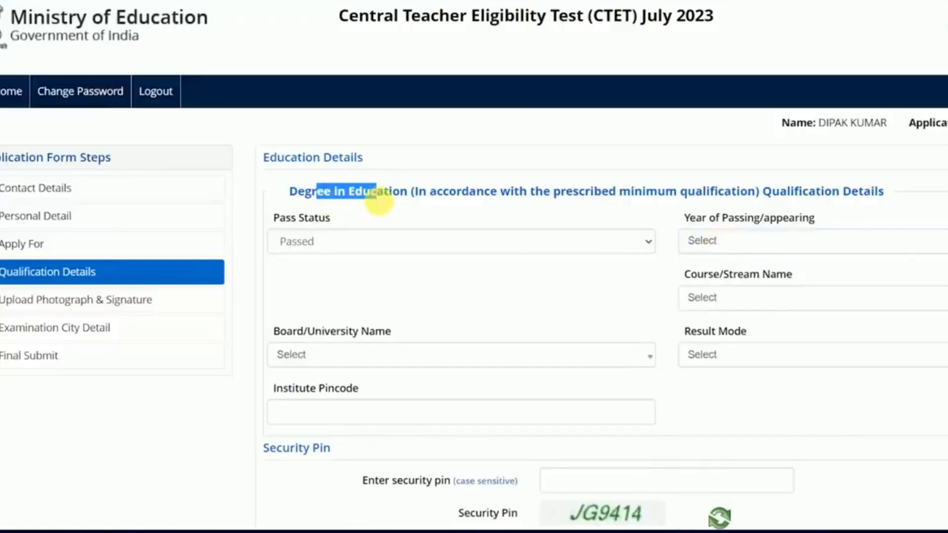
Set the year of passing to 2021 and the course to Education/Elementry Education.
{"action": "left_click", "coordinate": [759, 249]}
{"action": "left_click", "coordinate": [715, 345]}
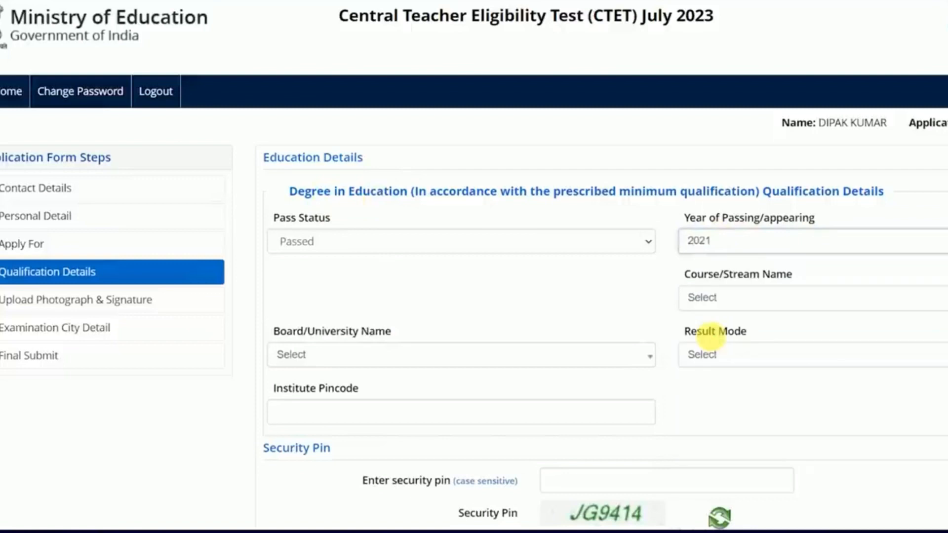
{"action": "scroll", "coordinate": [366, 249], "scroll_direction": "down", "scroll_amount": 2}
{"action": "left_click", "coordinate": [717, 228]}
{"action": "left_click", "coordinate": [722, 288]}
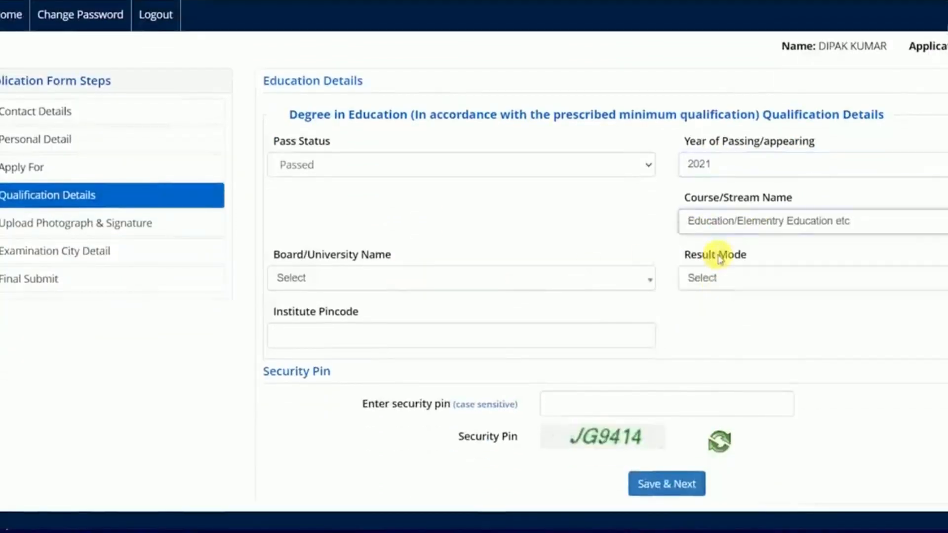
Search the Board/University list for 'OTHER' and select OTHERS.
{"action": "left_click", "coordinate": [387, 275]}
{"action": "left_click", "coordinate": [364, 285]}
{"action": "left_click", "coordinate": [335, 284]}
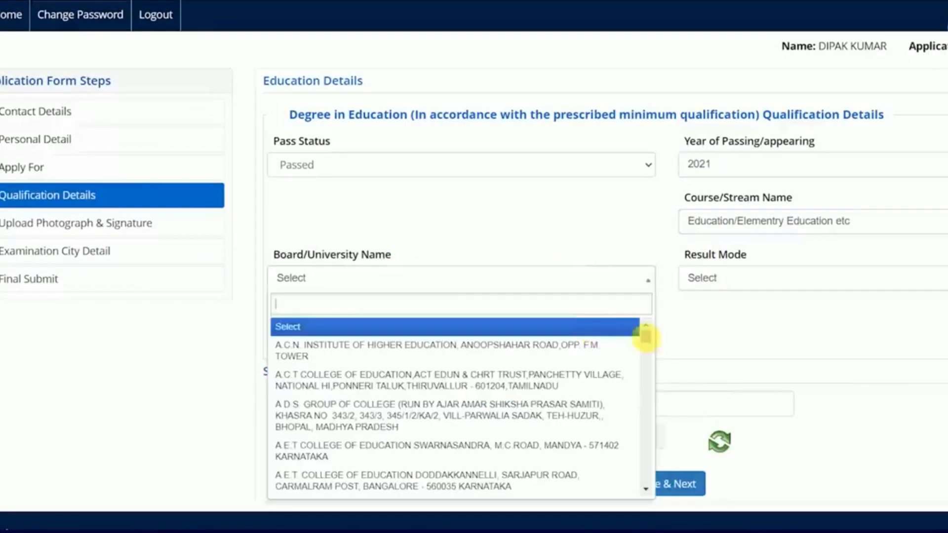
{"action": "mouse_move", "coordinate": [645, 334]}
{"action": "left_mouse_down"}
{"action": "mouse_move", "coordinate": [645, 440]}
{"action": "mouse_move", "coordinate": [644, 331]}
{"action": "left_mouse_up"}
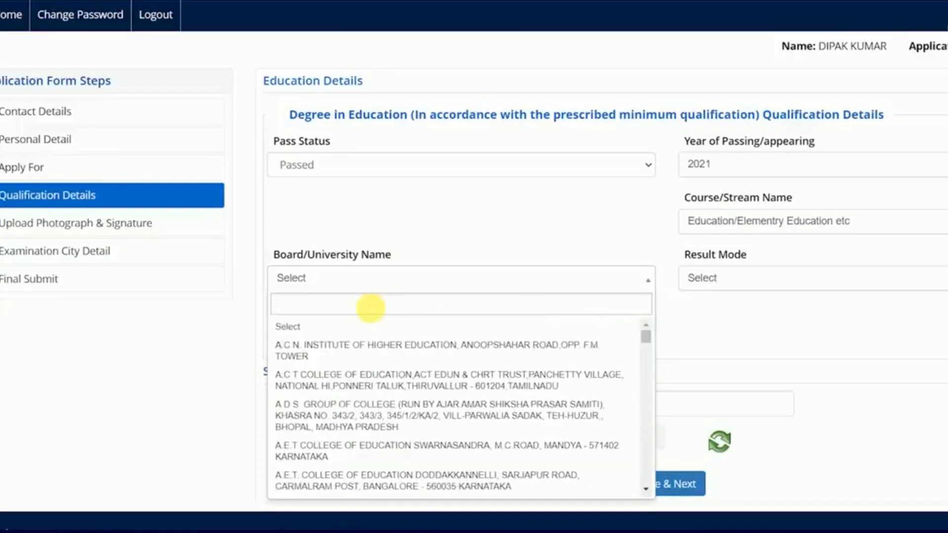
{"action": "type", "text": "JAIA"}
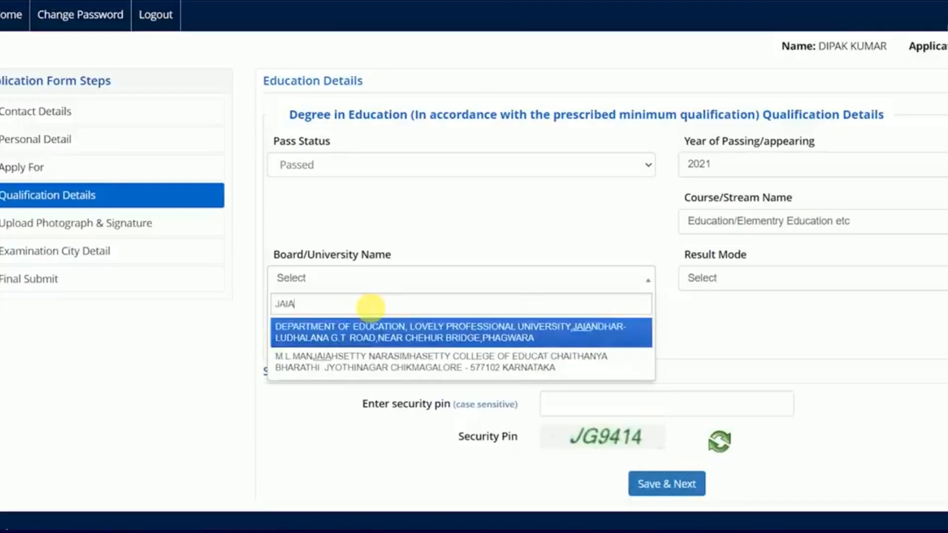
{"action": "key", "text": "BackSpace"}
{"action": "key", "text": "BackSpace"}
{"action": "key", "text": "BackSpace"}
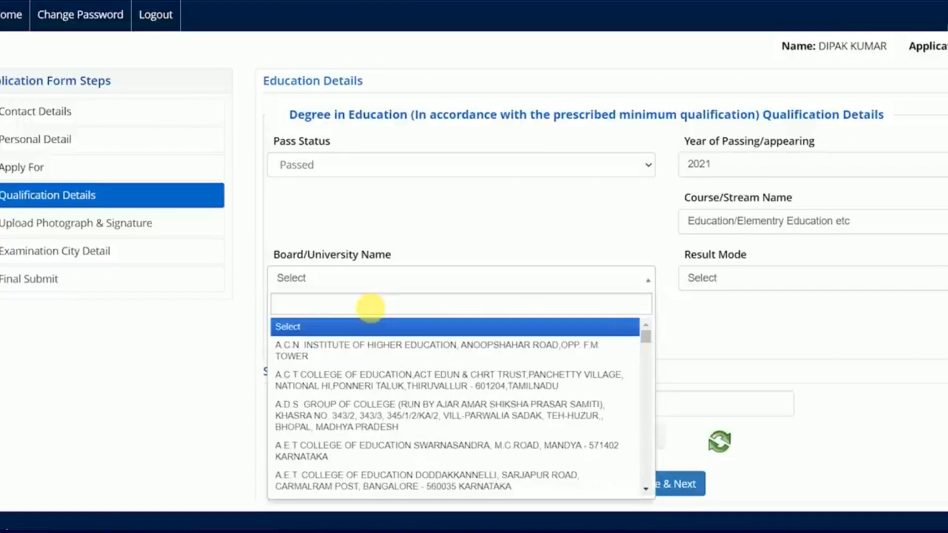
{"action": "type", "text": "OTHER"}
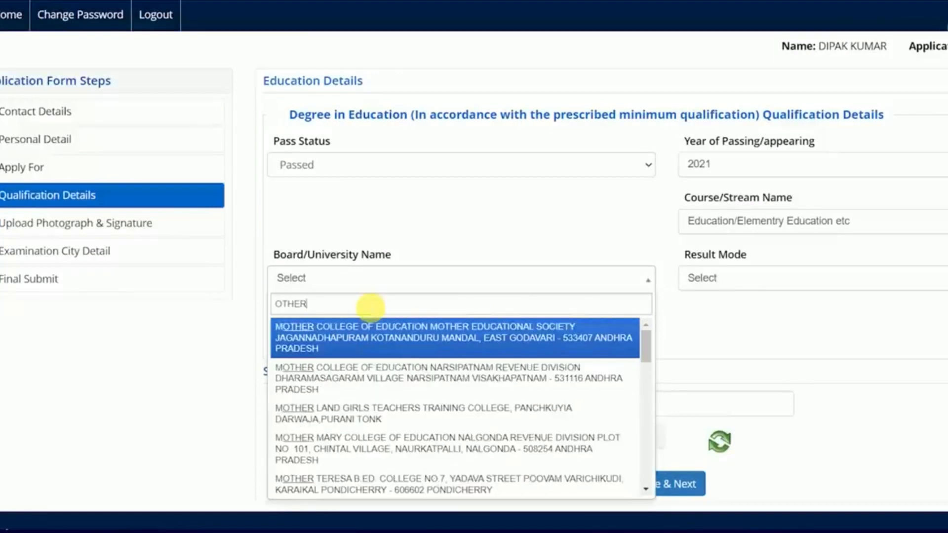
{"action": "left_click_drag", "start_coordinate": [638, 334], "coordinate": [645, 493]}
{"action": "left_click", "coordinate": [293, 491]}
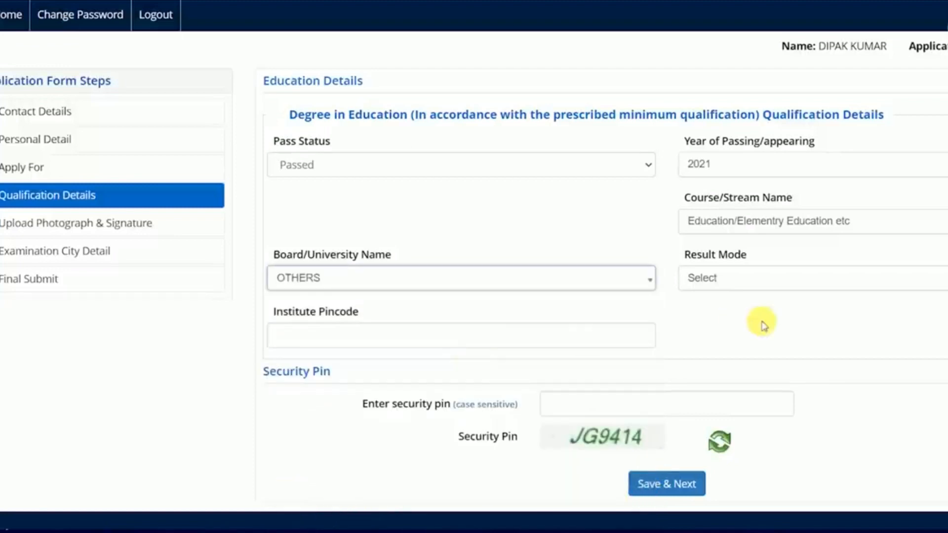
Set Result Mode to Percentage, visit the pincode and pin fields, and save the qualification details.
{"action": "scroll", "coordinate": [474, 267], "scroll_direction": "down", "scroll_amount": 2}
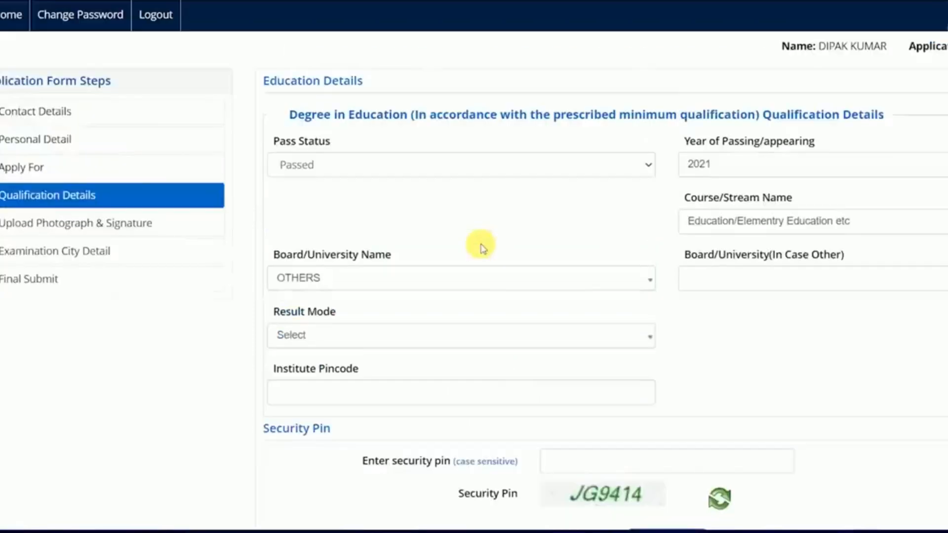
{"action": "left_click", "coordinate": [340, 408]}
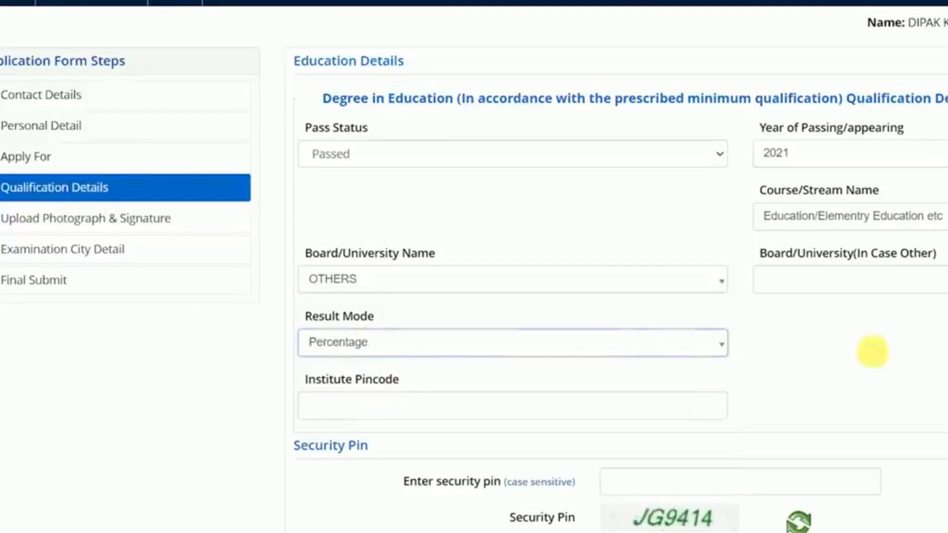
{"action": "scroll", "coordinate": [668, 269], "scroll_direction": "down", "scroll_amount": 2}
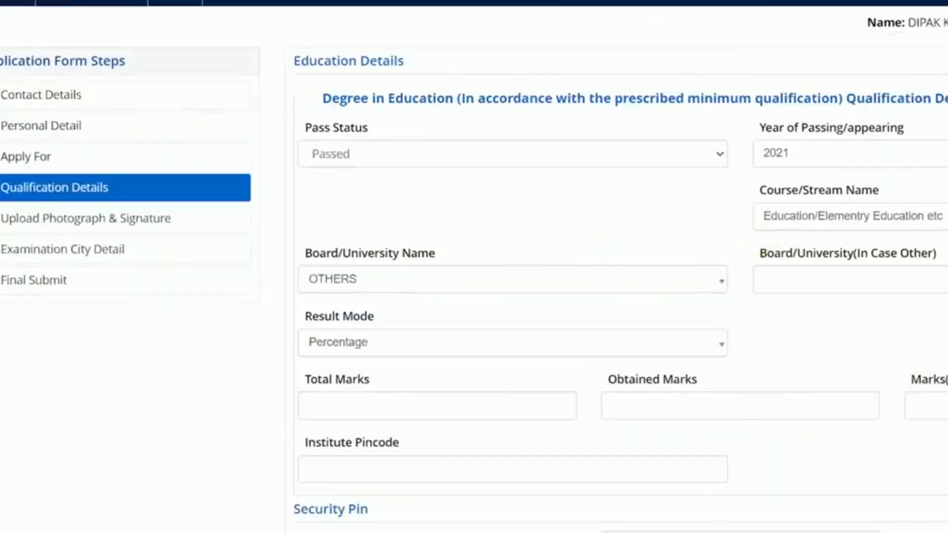
{"action": "left_click", "coordinate": [402, 348]}
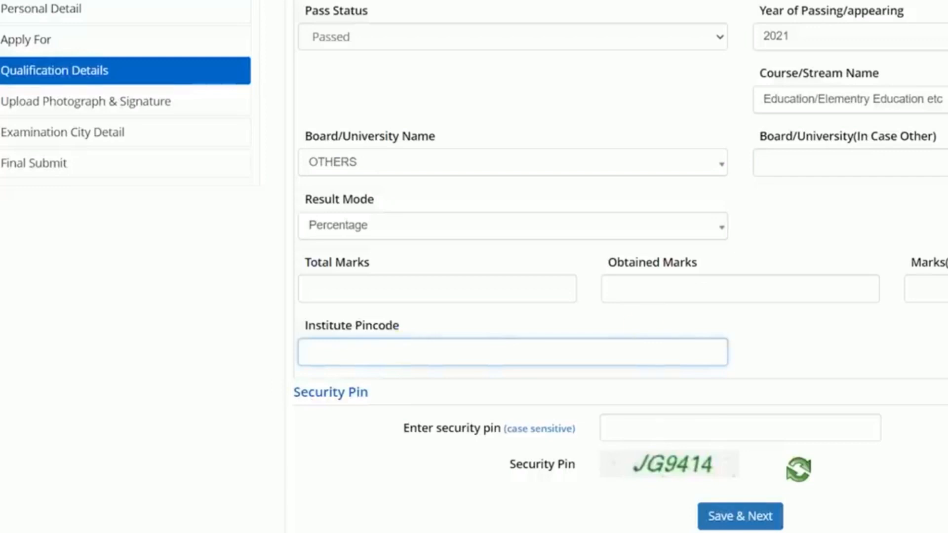
{"action": "scroll", "coordinate": [401, 348], "scroll_direction": "up", "scroll_amount": 1}
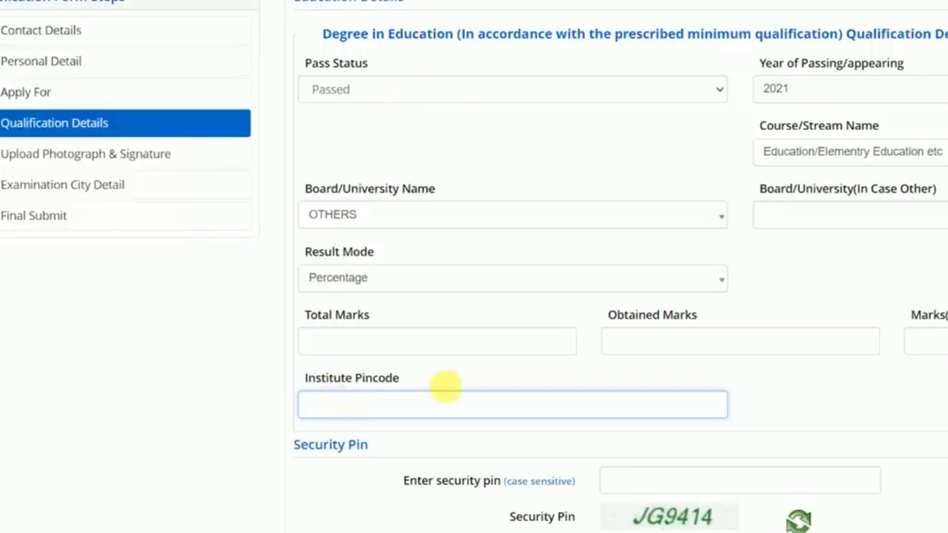
{"action": "scroll", "coordinate": [641, 375], "scroll_direction": "down", "scroll_amount": 2}
{"action": "left_click", "coordinate": [694, 382]}
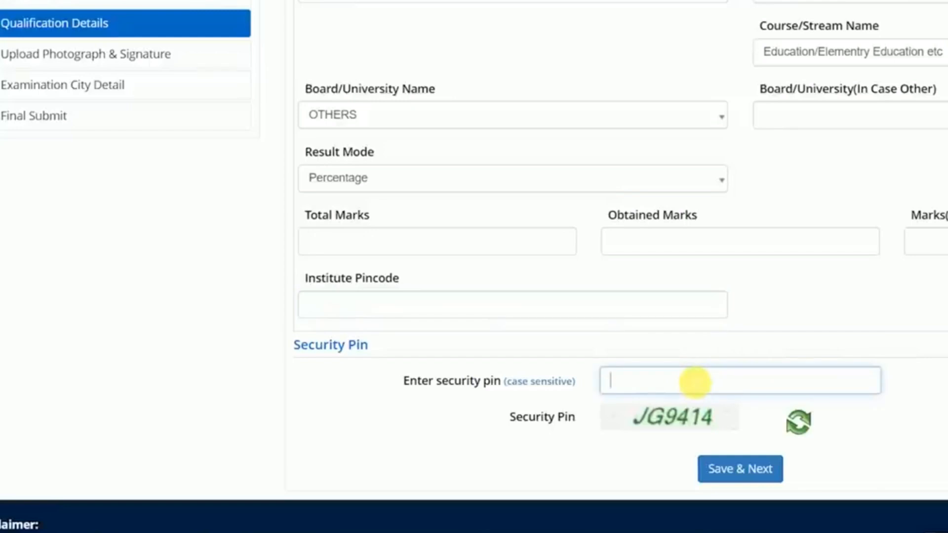
{"action": "left_click", "coordinate": [392, 309]}
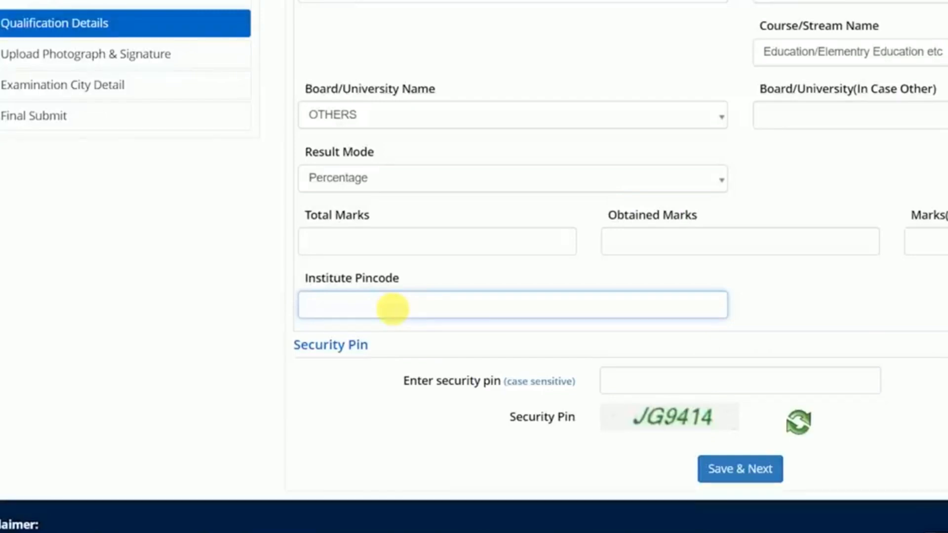
{"action": "left_click", "coordinate": [736, 452]}
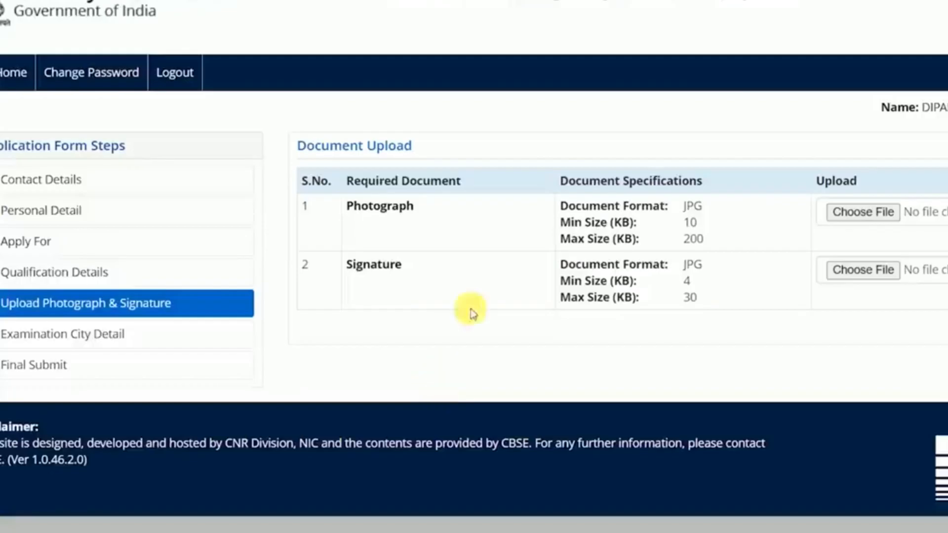
Highlight the JPG limits: photograph 10–200 KB and signature 4–30 KB.
{"action": "left_click_drag", "start_coordinate": [380, 206], "coordinate": [419, 207]}
{"action": "left_click", "coordinate": [430, 213]}
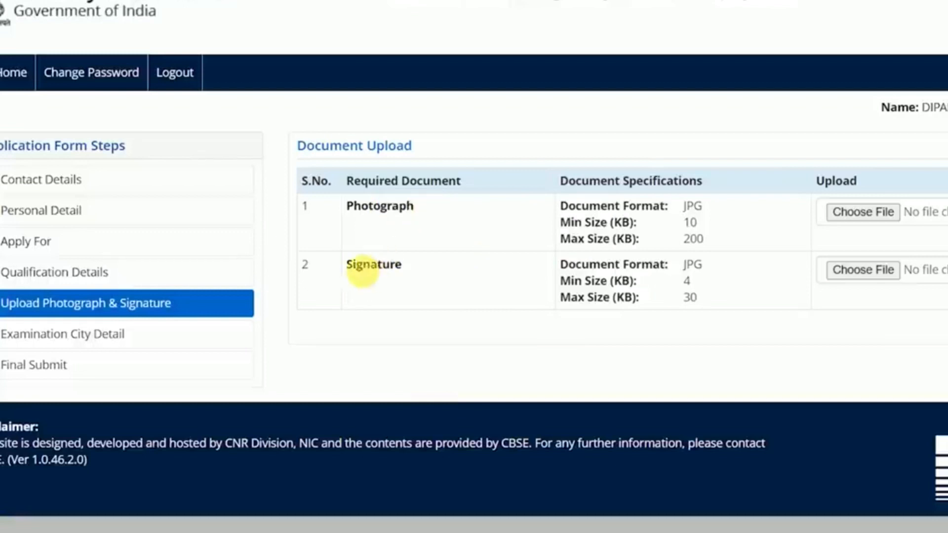
{"action": "left_click_drag", "start_coordinate": [356, 265], "coordinate": [401, 270]}
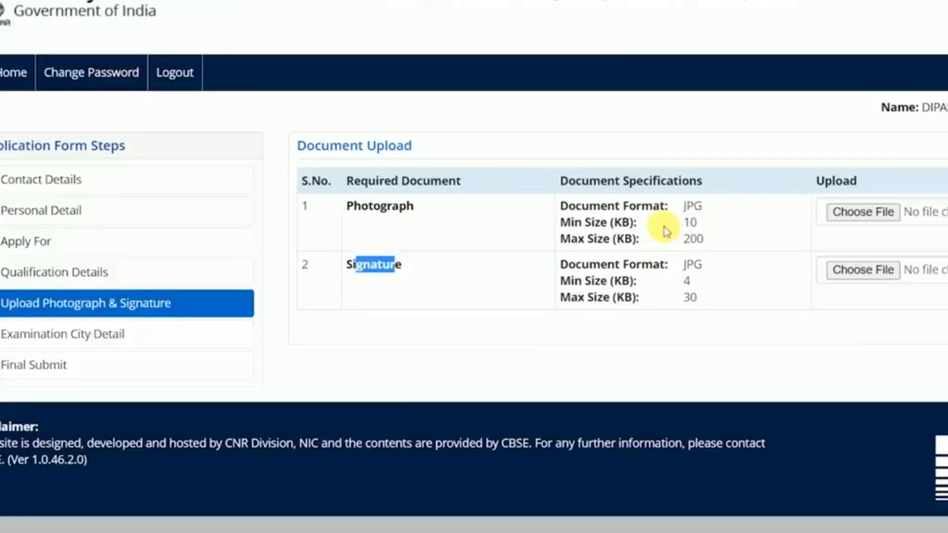
{"action": "left_click_drag", "start_coordinate": [684, 222], "coordinate": [705, 239]}
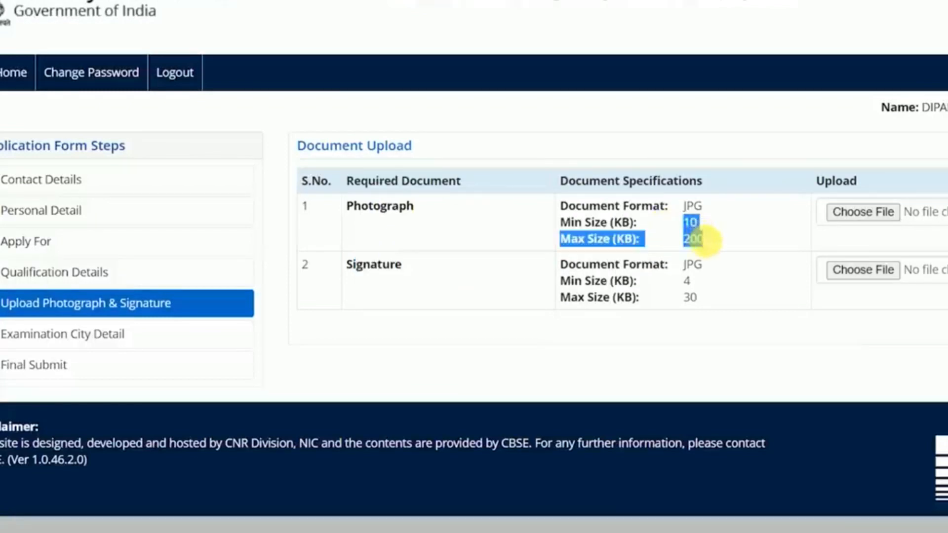
{"action": "left_click", "coordinate": [706, 249]}
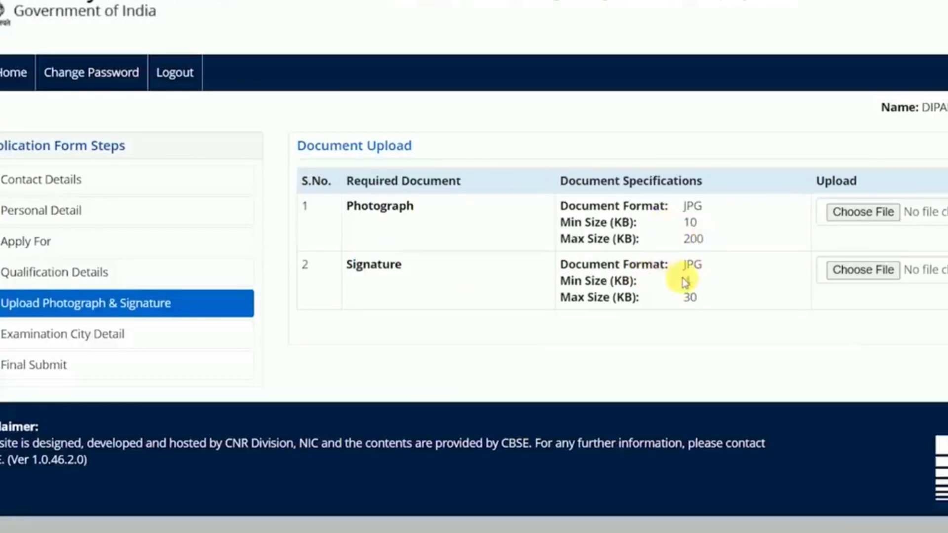
{"action": "left_click_drag", "start_coordinate": [685, 283], "coordinate": [698, 296]}
{"action": "left_click", "coordinate": [698, 296]}
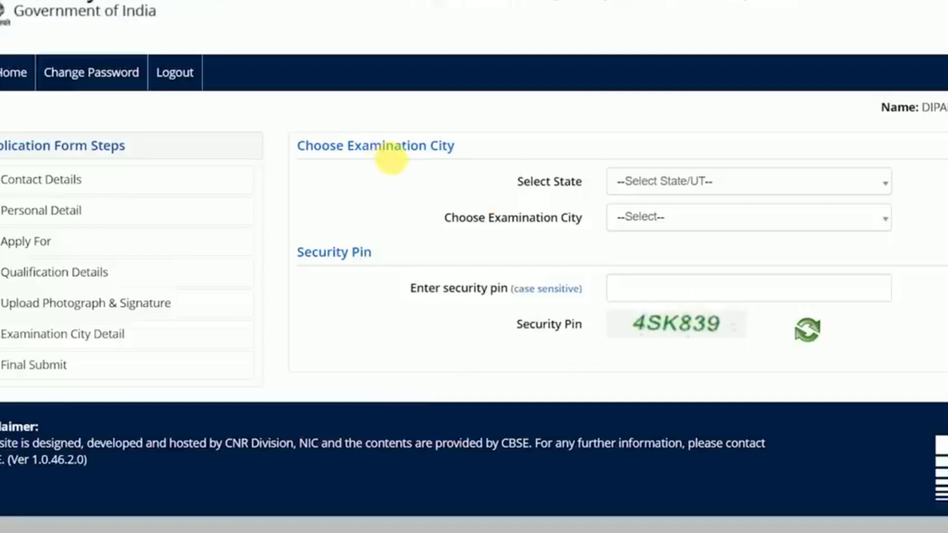
Choose BIHAR as exam state and PATNA as exam city, then save and continue.
{"action": "left_click", "coordinate": [718, 187]}
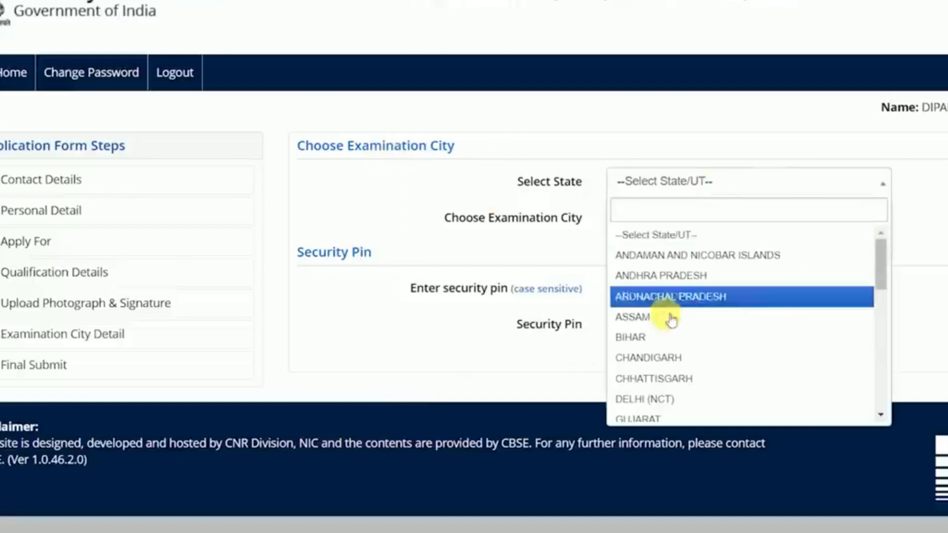
{"action": "left_click", "coordinate": [658, 339]}
{"action": "left_click", "coordinate": [661, 219]}
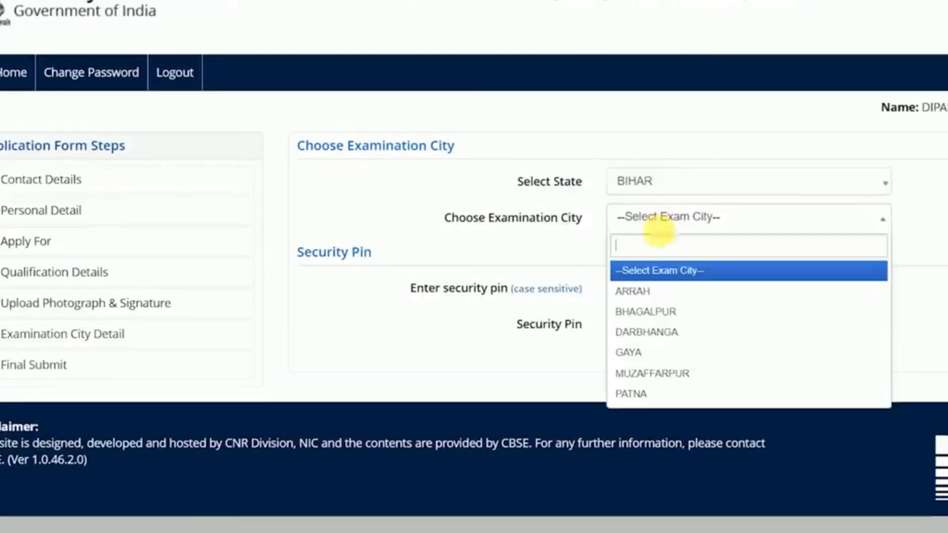
{"action": "left_click", "coordinate": [633, 392]}
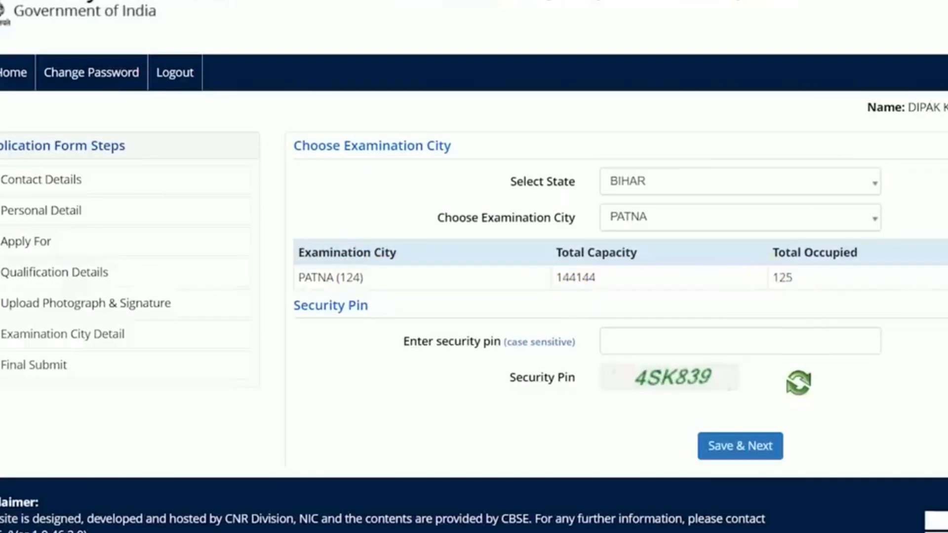
{"action": "left_click", "coordinate": [760, 226]}
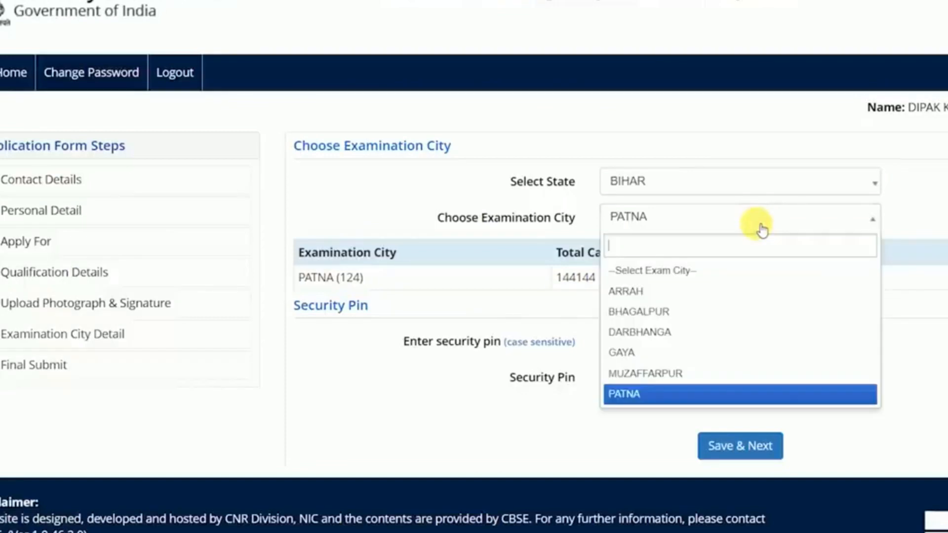
{"action": "left_click", "coordinate": [509, 275]}
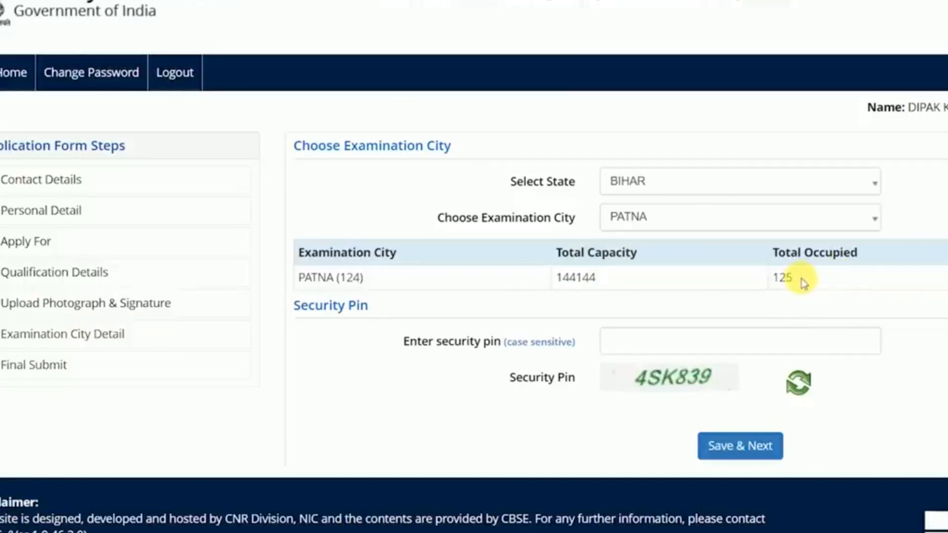
{"action": "left_click", "coordinate": [635, 343]}
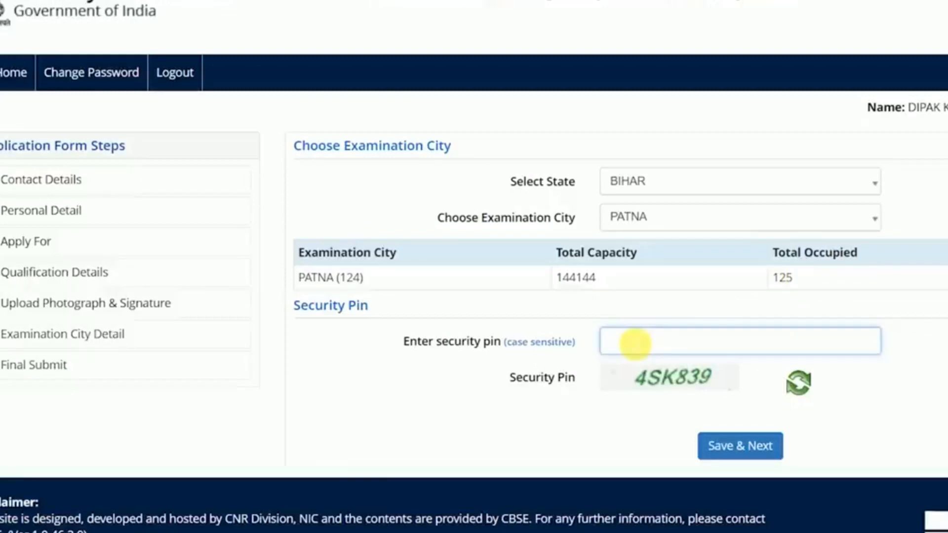
{"action": "left_click", "coordinate": [740, 446]}
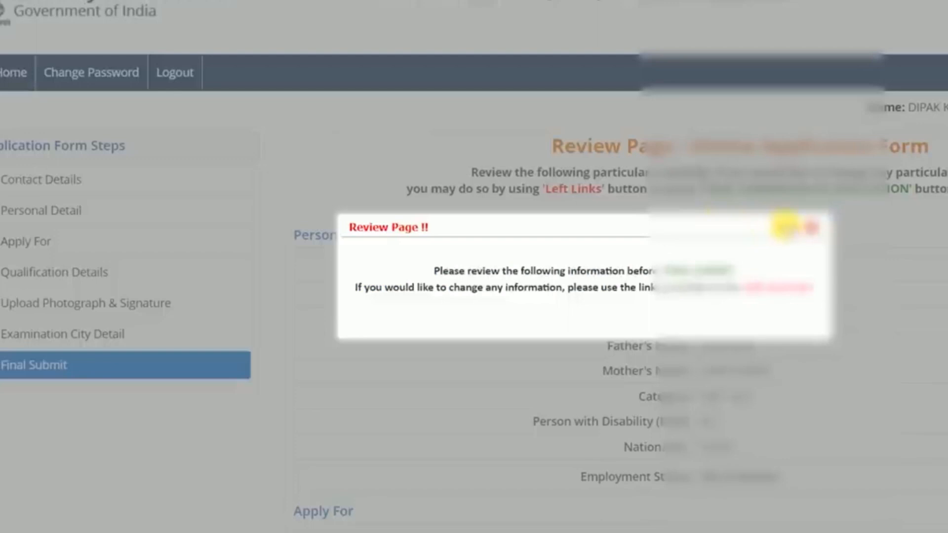
Dismiss the review notice and tick every checklist item, from My Name to Apply For.
{"action": "left_click", "coordinate": [811, 227]}
{"action": "scroll", "coordinate": [814, 222], "scroll_direction": "down", "scroll_amount": 10}
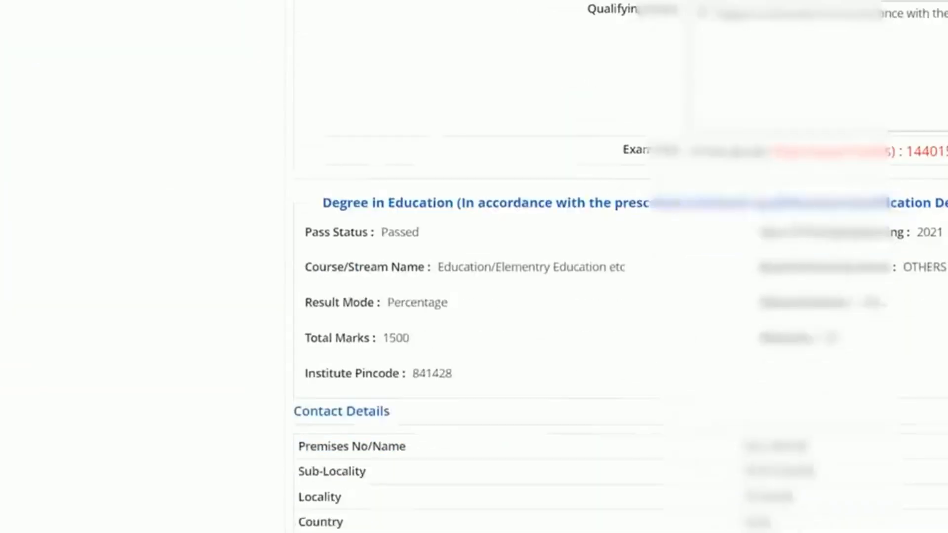
{"action": "scroll", "coordinate": [832, 380], "scroll_direction": "down", "scroll_amount": 15}
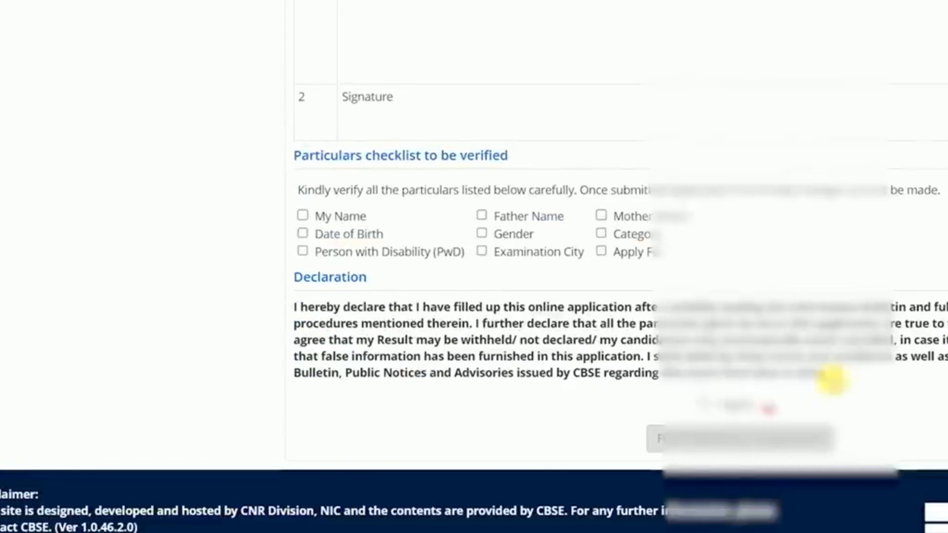
{"action": "left_click", "coordinate": [335, 216]}
{"action": "left_click", "coordinate": [359, 252]}
{"action": "left_click", "coordinate": [350, 234]}
{"action": "left_click", "coordinate": [521, 217]}
{"action": "left_click", "coordinate": [517, 253]}
{"action": "left_click", "coordinate": [519, 256]}
{"action": "left_click", "coordinate": [513, 233]}
{"action": "left_click", "coordinate": [514, 254]}
{"action": "left_click", "coordinate": [623, 219]}
{"action": "left_click", "coordinate": [621, 234]}
{"action": "left_click", "coordinate": [618, 251]}
Accept the declaration and confirm final submission of the application form.
{"action": "left_click", "coordinate": [704, 404]}
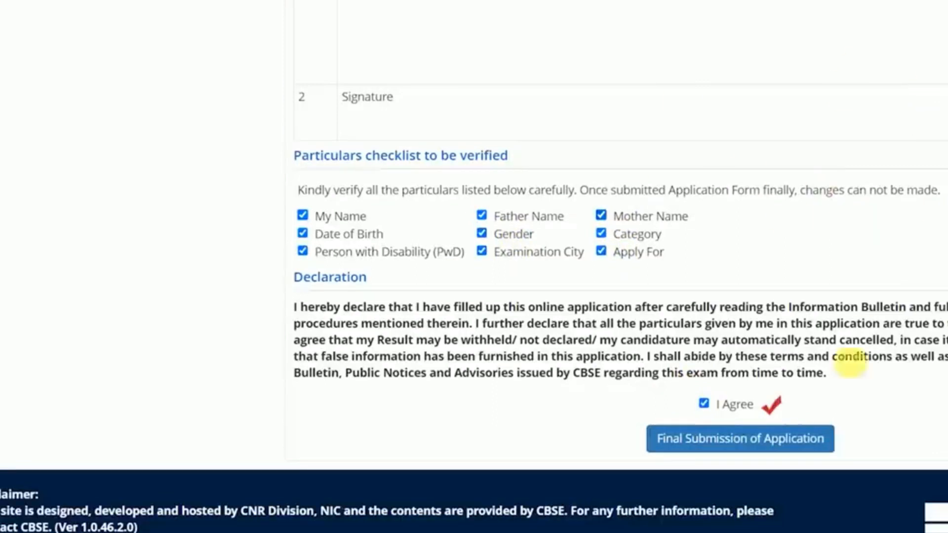
{"action": "left_click", "coordinate": [711, 441]}
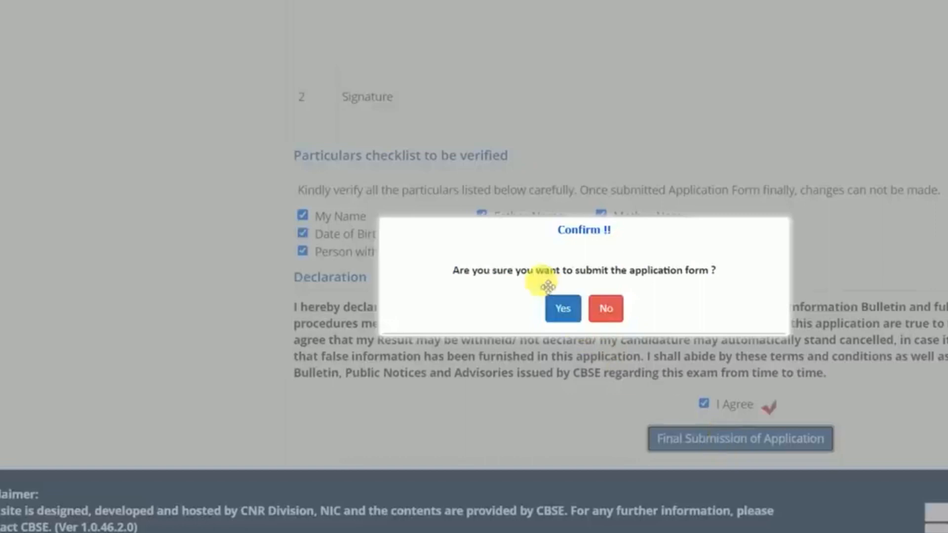
{"action": "left_click", "coordinate": [562, 307]}
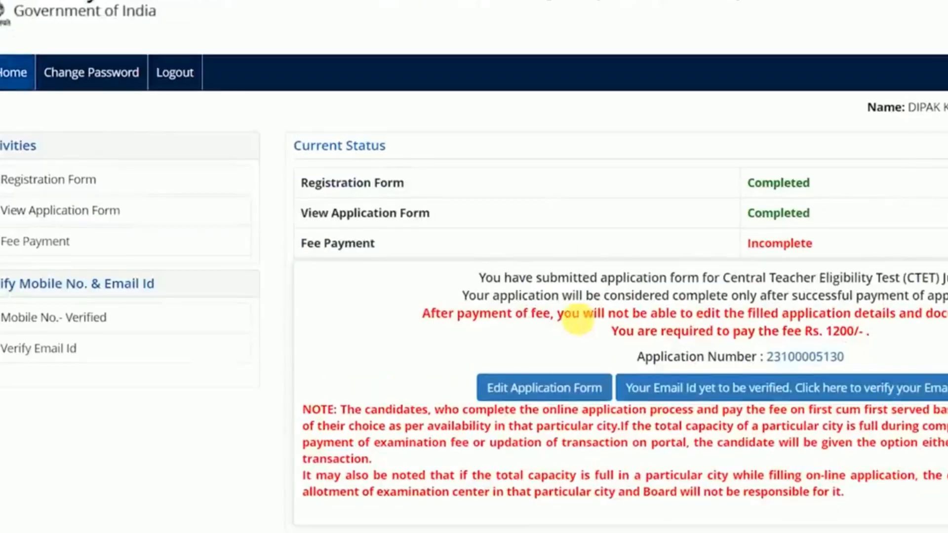